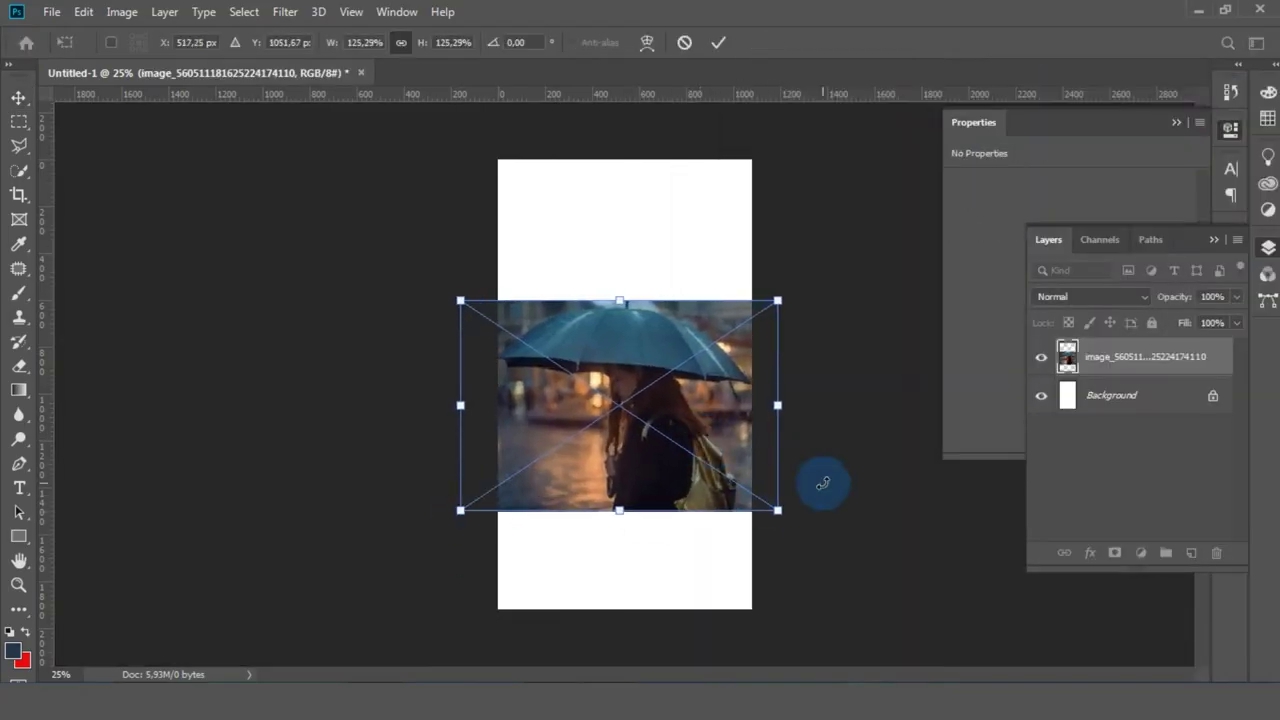
Enlarge the umbrella photo slightly, move it down the canvas, and commit it
left_click_drag(777, 510, 781, 512)
left_click_drag(663, 412, 663, 508)
key("Return")
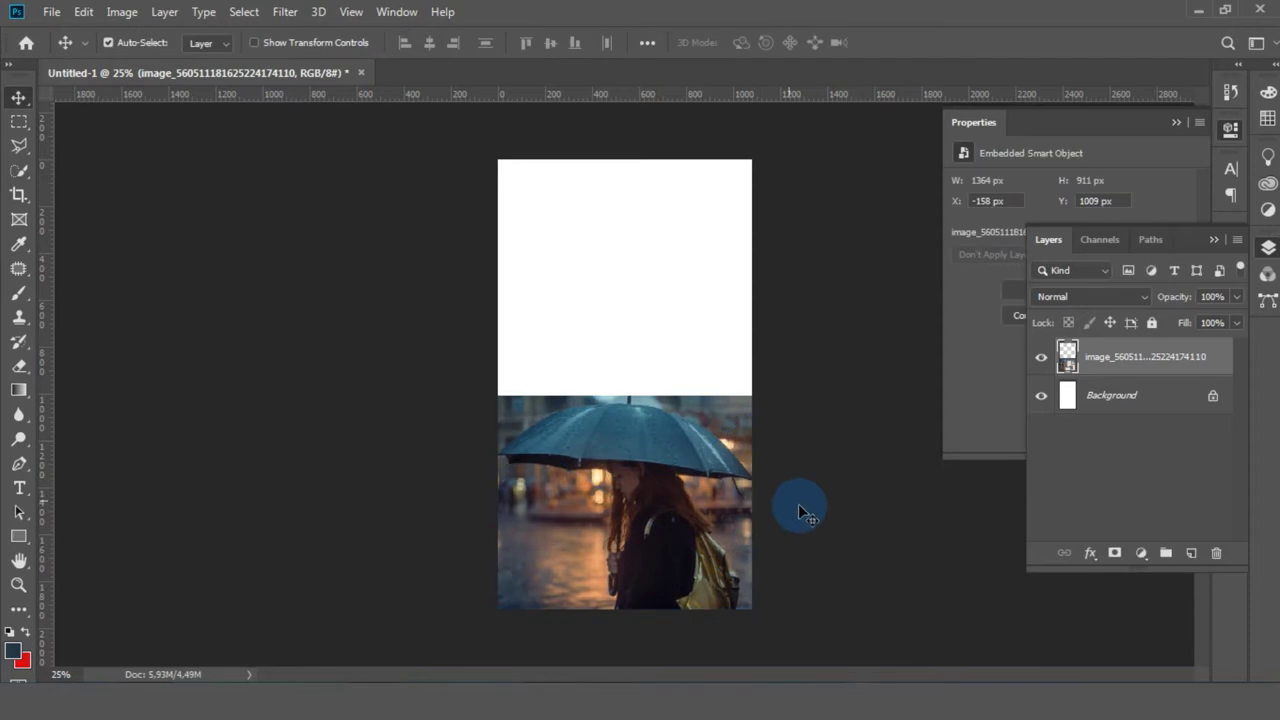
Place the snowy road photo, enlarged and positioned at the top of the canvas
left_click_drag(857, 251, 620, 329)
mouse_move(751, 451)
left_mouse_down()
mouse_move(955, 572)
mouse_move(1010, 585)
left_mouse_up()
left_click_drag(730, 455, 616, 346)
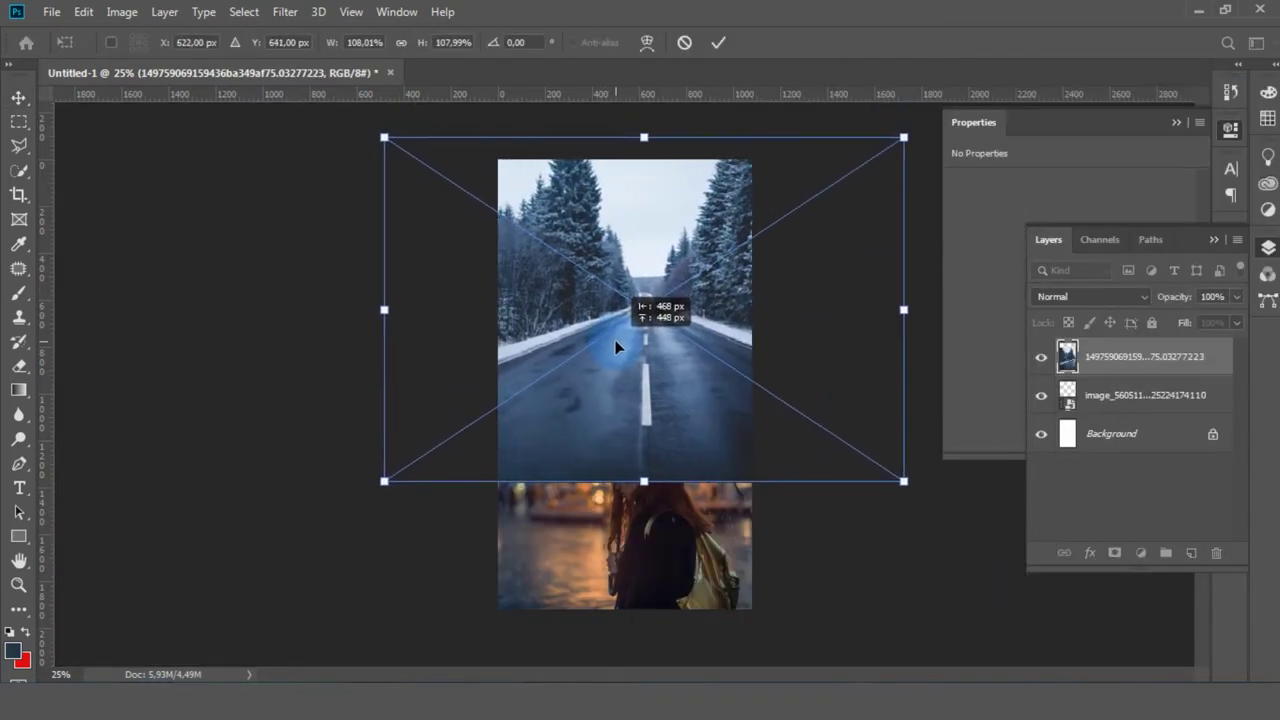
key("Return")
Mask the road layer and erase its bottom edge into the umbrella rim
left_click(1115, 552)
key("e")
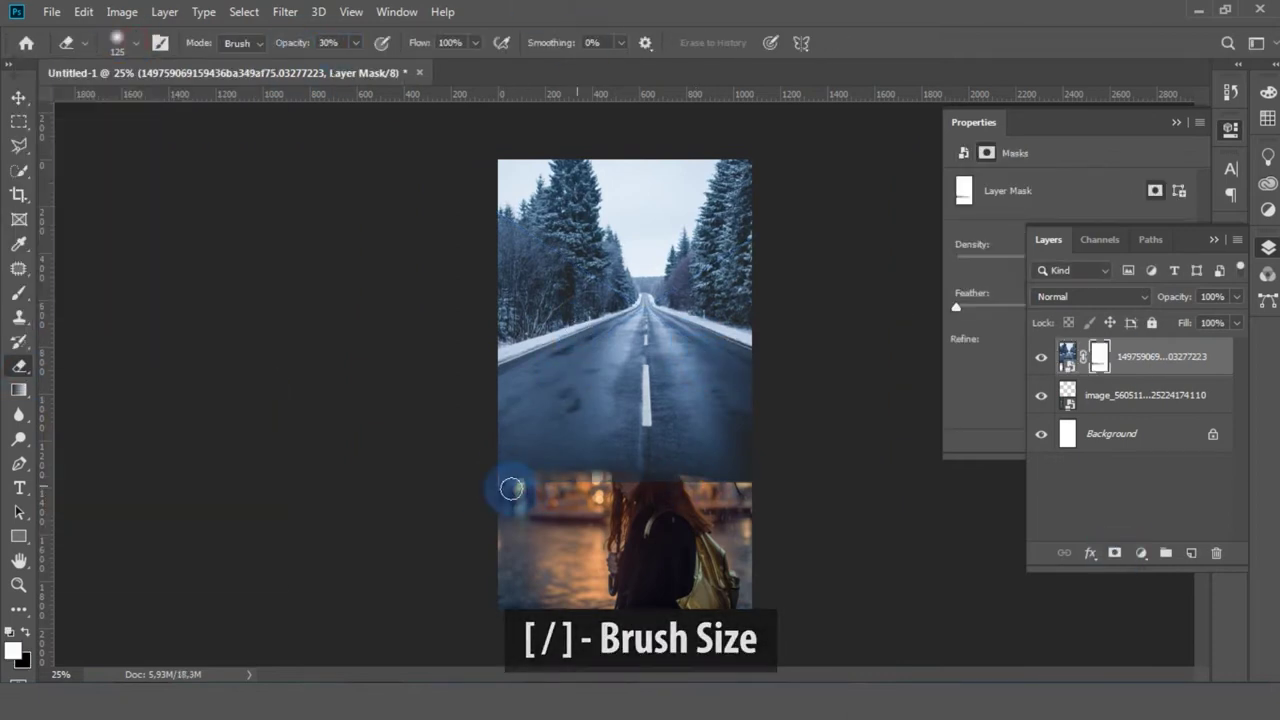
left_click_drag(505, 484, 652, 494)
key("ctrl+plus")
key("ctrl+plus")
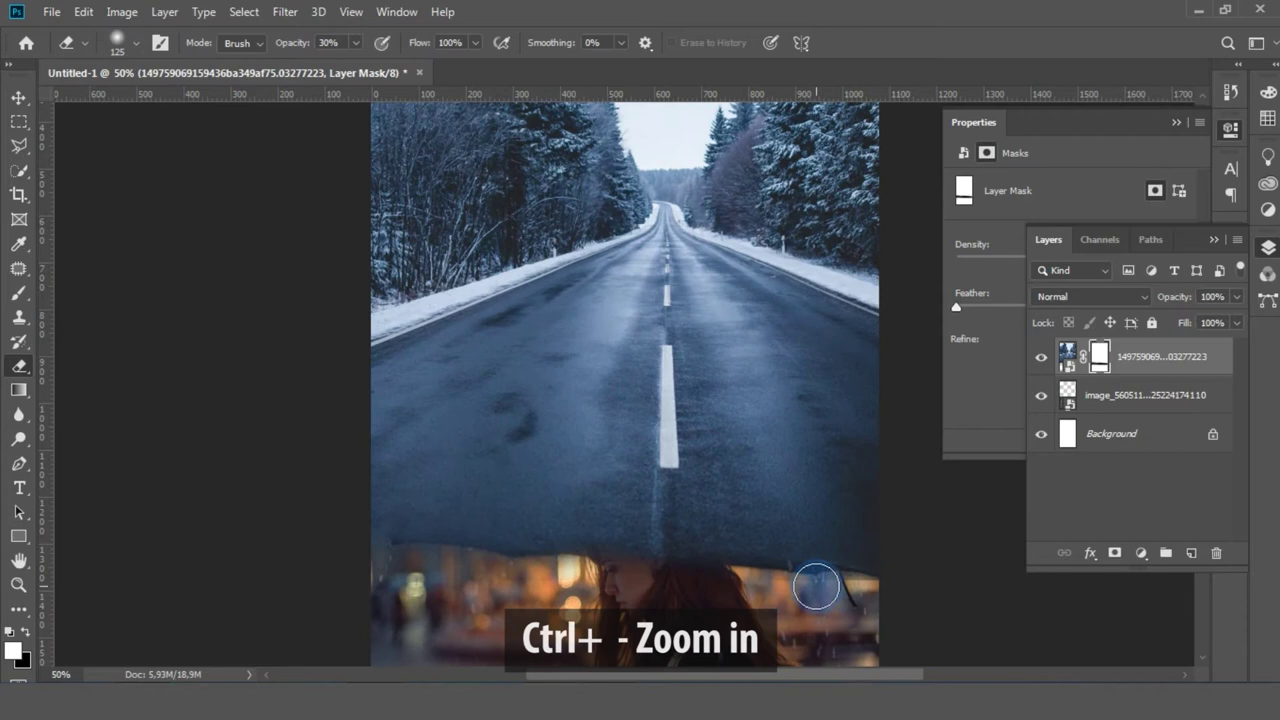
left_click_drag(684, 572, 581, 558)
left_click_drag(485, 548, 400, 549)
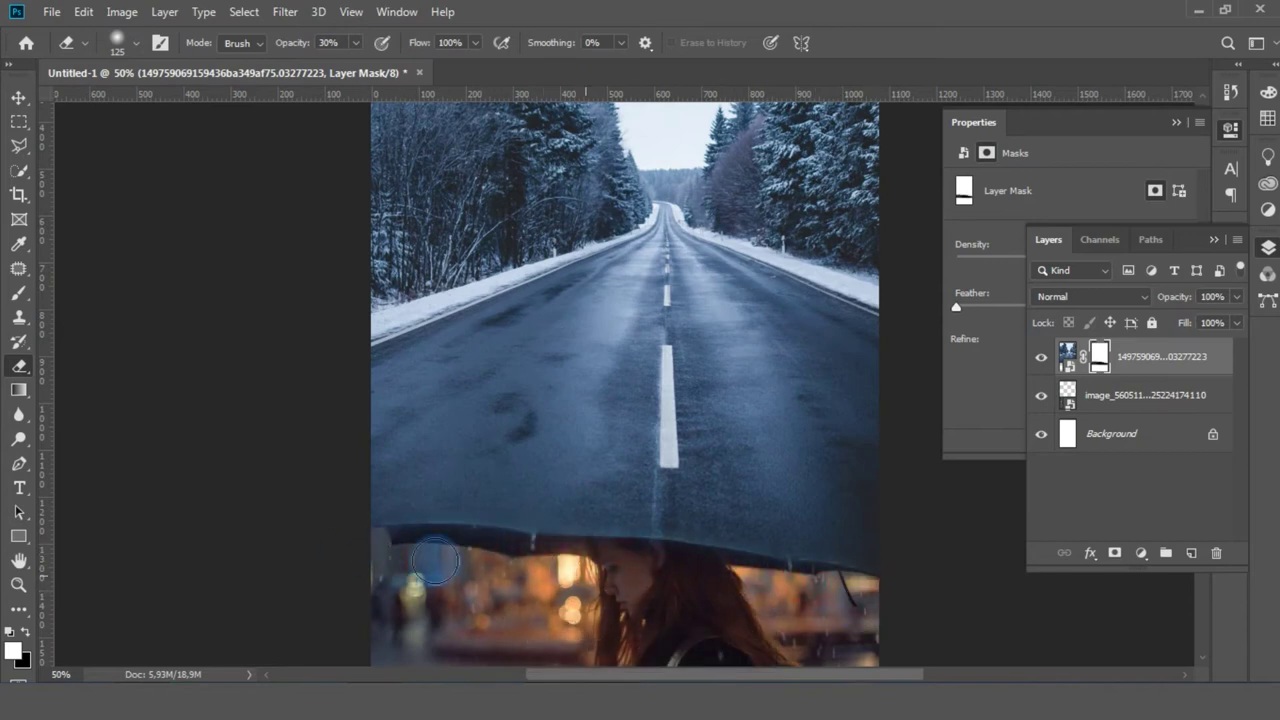
Add a Levels adjustment above the road image with the black input raised to 18
key("v")
left_click(1067, 356)
left_click(1143, 553)
left_click(1160, 302)
left_click_drag(981, 320, 995, 320)
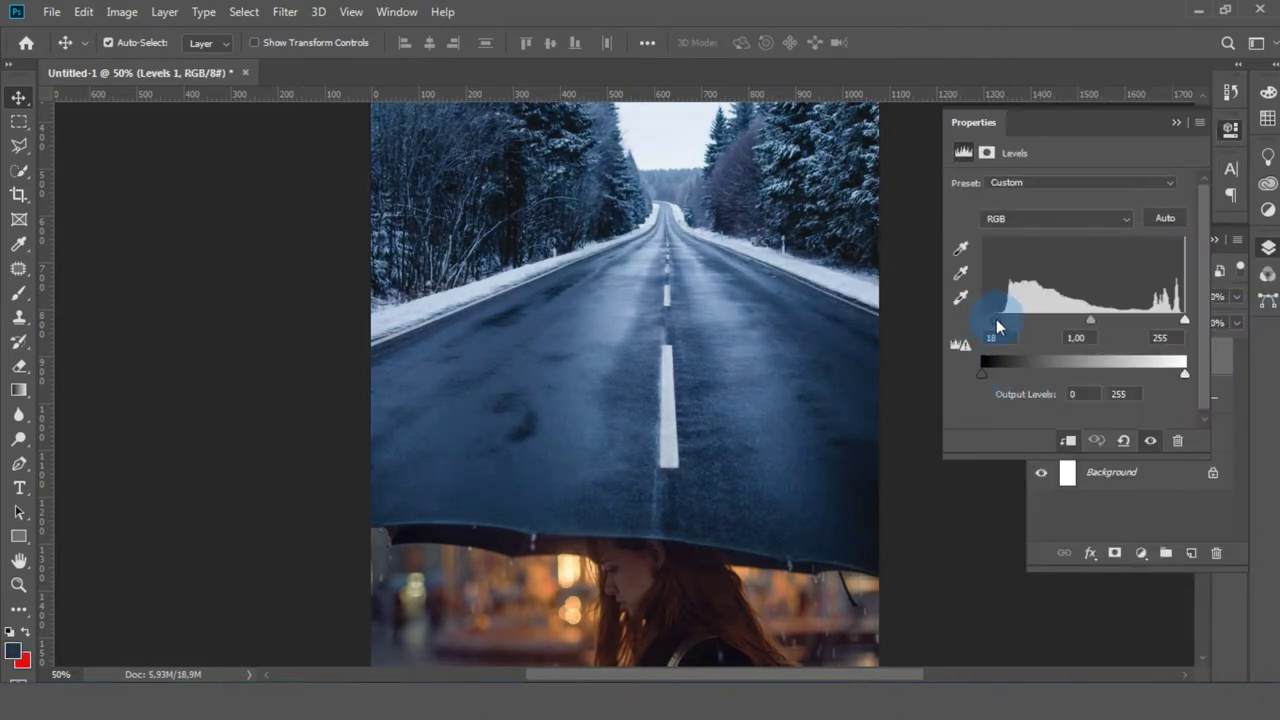
Refine Levels: black input to 24, with midtones and highlights brightened
left_click_drag(1089, 320, 1075, 320)
left_click_drag(1184, 320, 1170, 320)
left_click_drag(995, 320, 1081, 320)
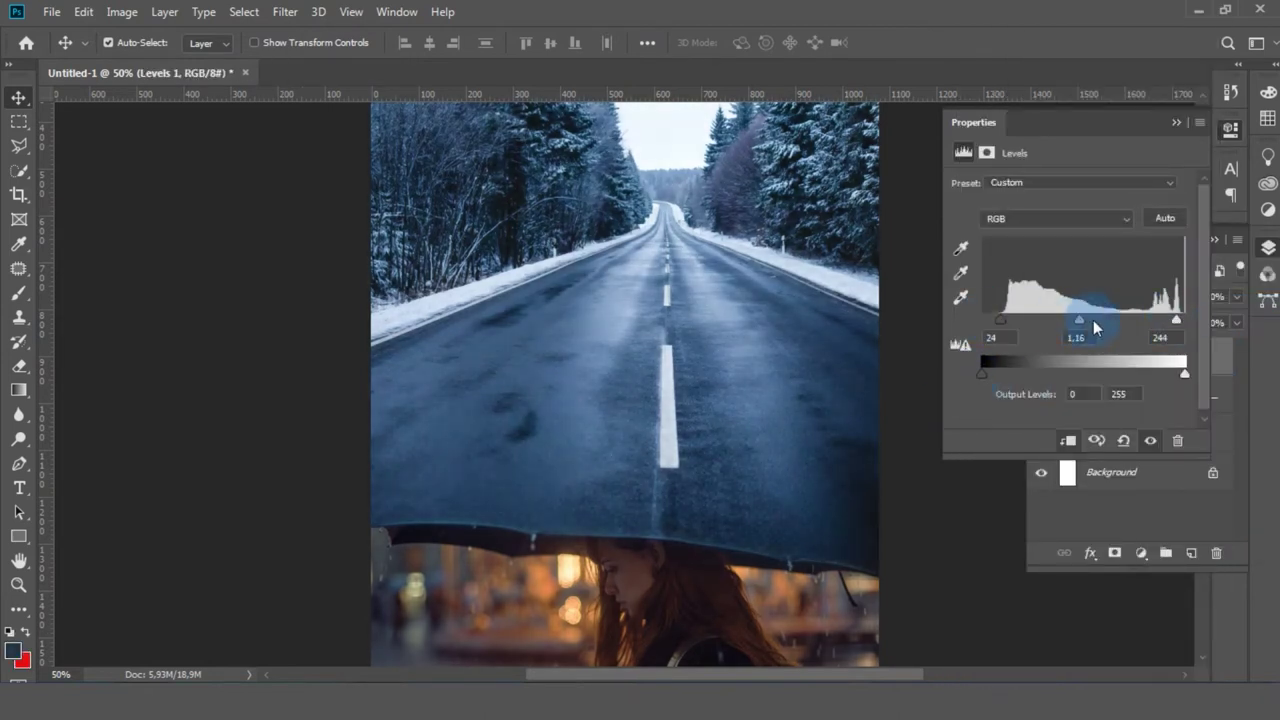
left_click_drag(1170, 320, 1185, 320)
Add a Selective Color clipped to the road layer, reducing yellow and black in Cyans
left_click(1141, 553)
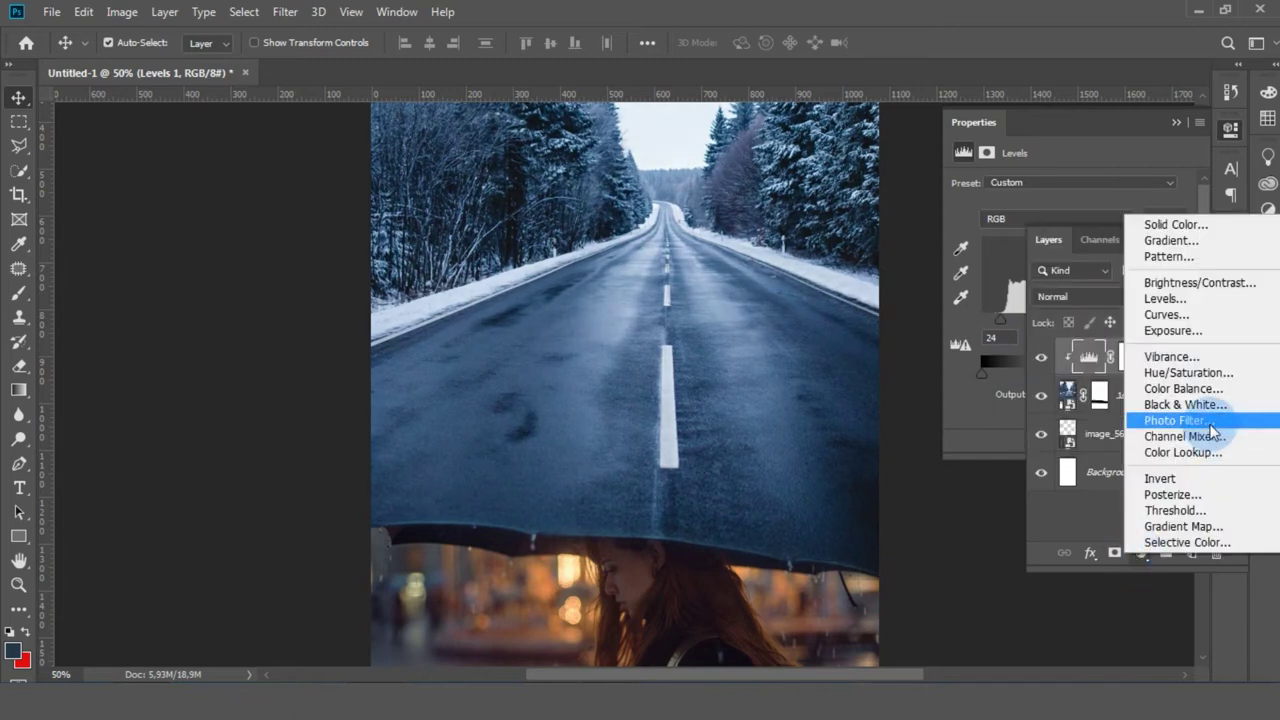
left_click(1143, 540)
right_click(1222, 354)
left_click(1060, 359)
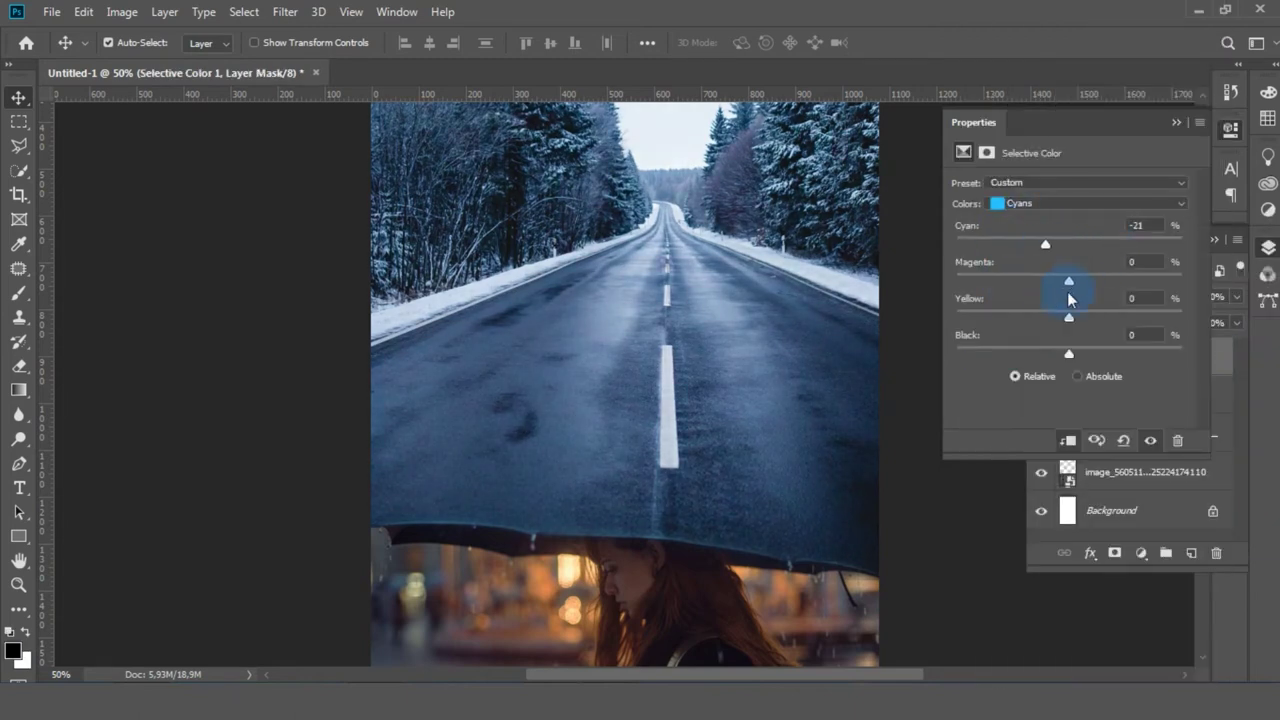
left_click_drag(1106, 318, 1094, 318)
left_click_drag(1069, 354, 1023, 354)
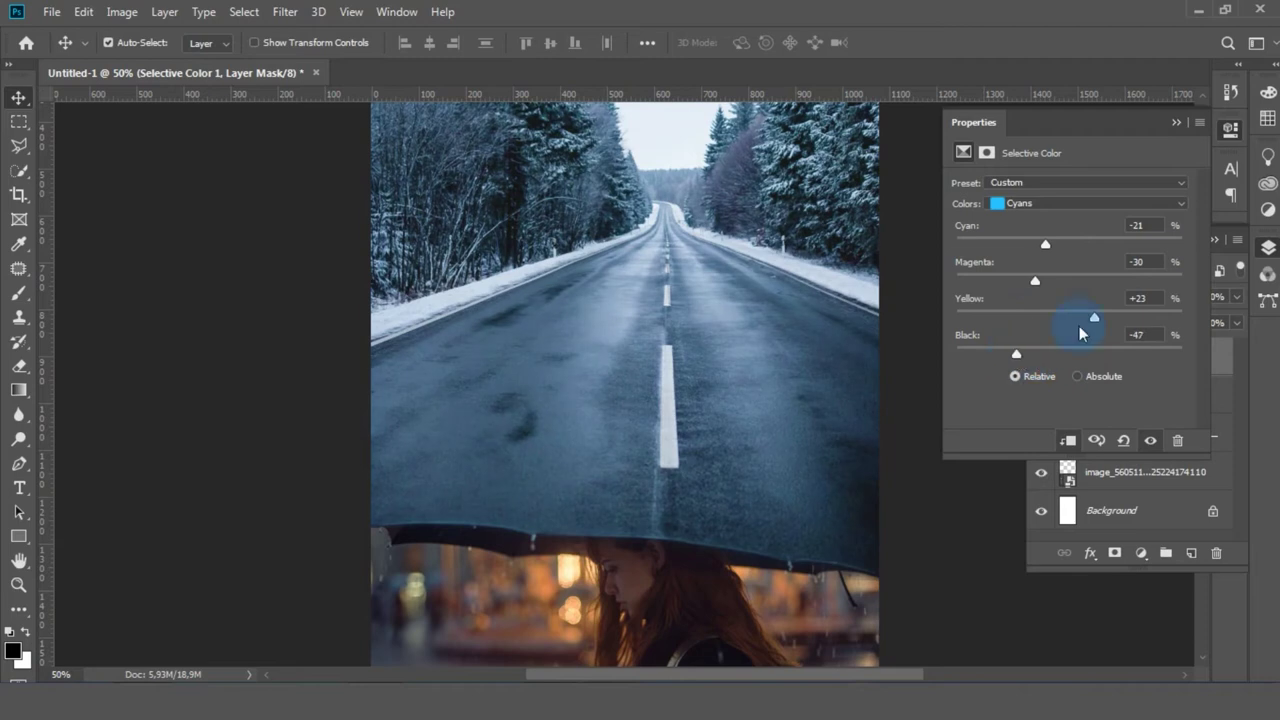
In Selective Color Blues, reduce cyan and fine-tune black
left_click(1085, 203)
left_click(1040, 222)
left_click_drag(1069, 244, 1030, 244)
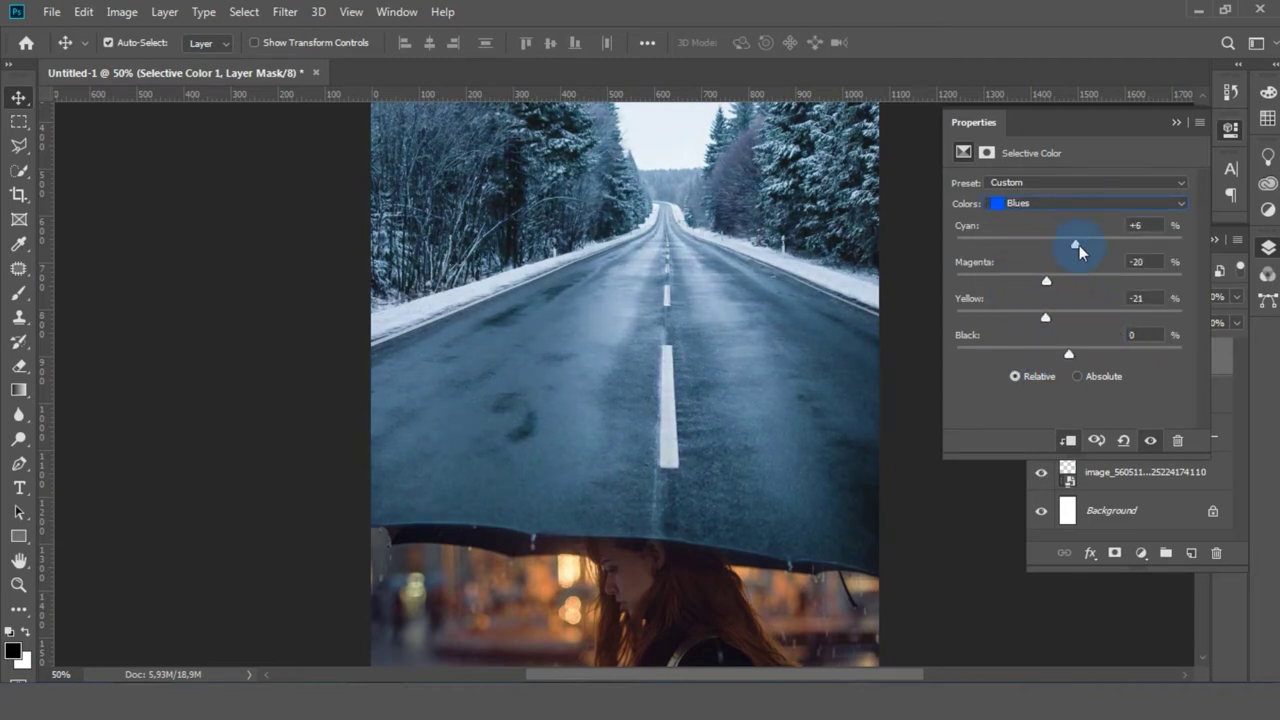
mouse_move(1069, 354)
left_mouse_down()
mouse_move(1041, 348)
mouse_move(1082, 346)
left_mouse_up()
left_click(1220, 366)
key("ctrl+minus")
key("ctrl+minus")
Add a second Selective Color for the umbrella photo, adjusting the Yellows
left_click(1141, 553)
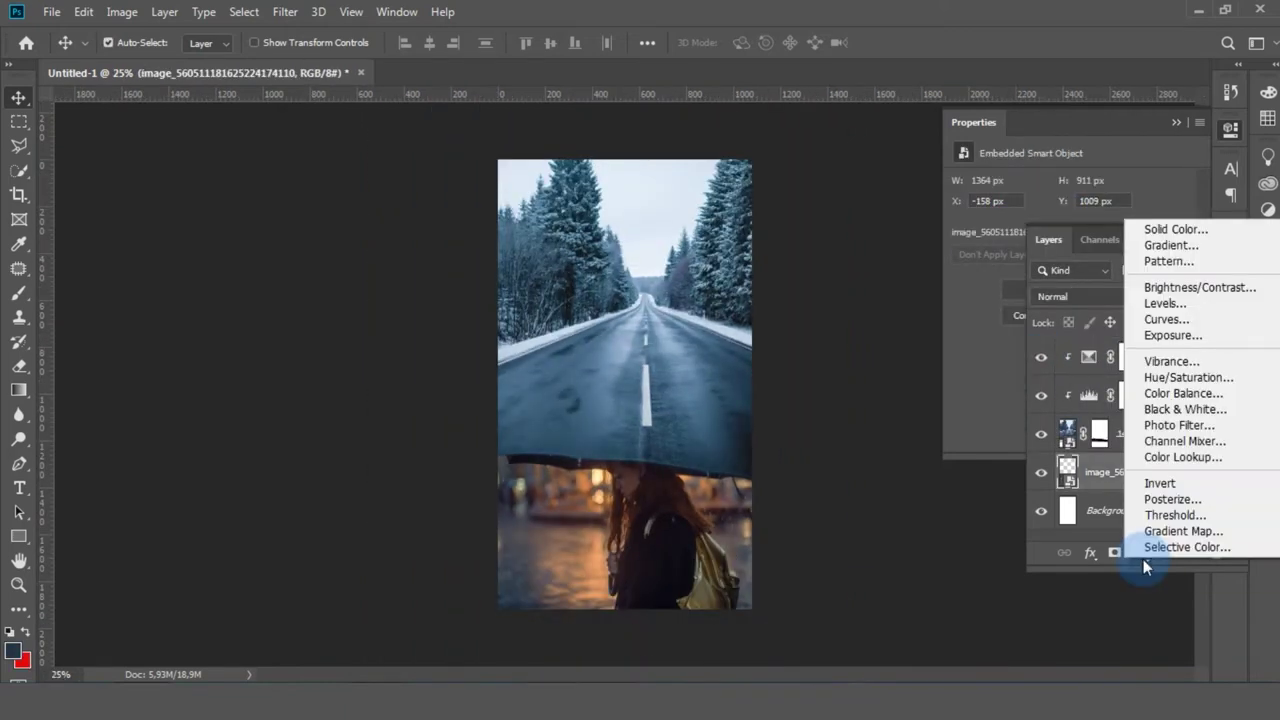
left_click(1068, 272)
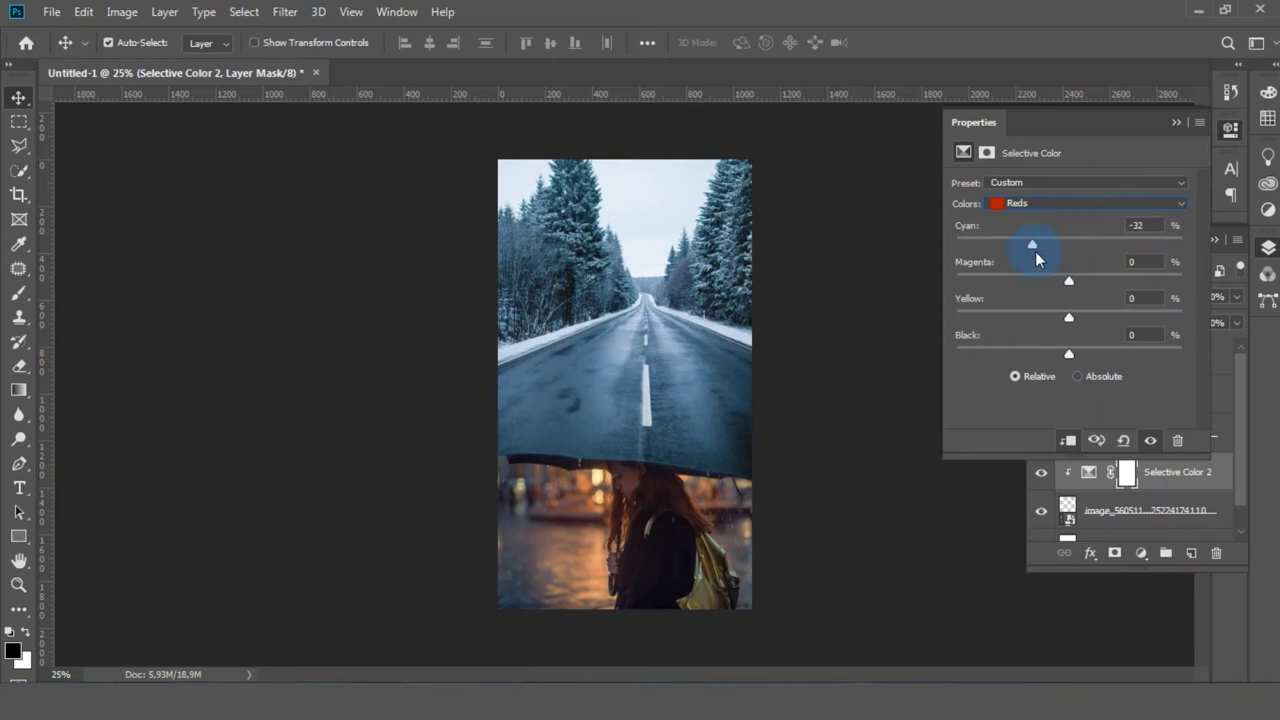
left_click(1090, 203)
left_click(1040, 229)
Stamp a merged layer and add Hue/Saturation with Hue +8 and Saturation +10
key("ctrl+shift+alt+e")
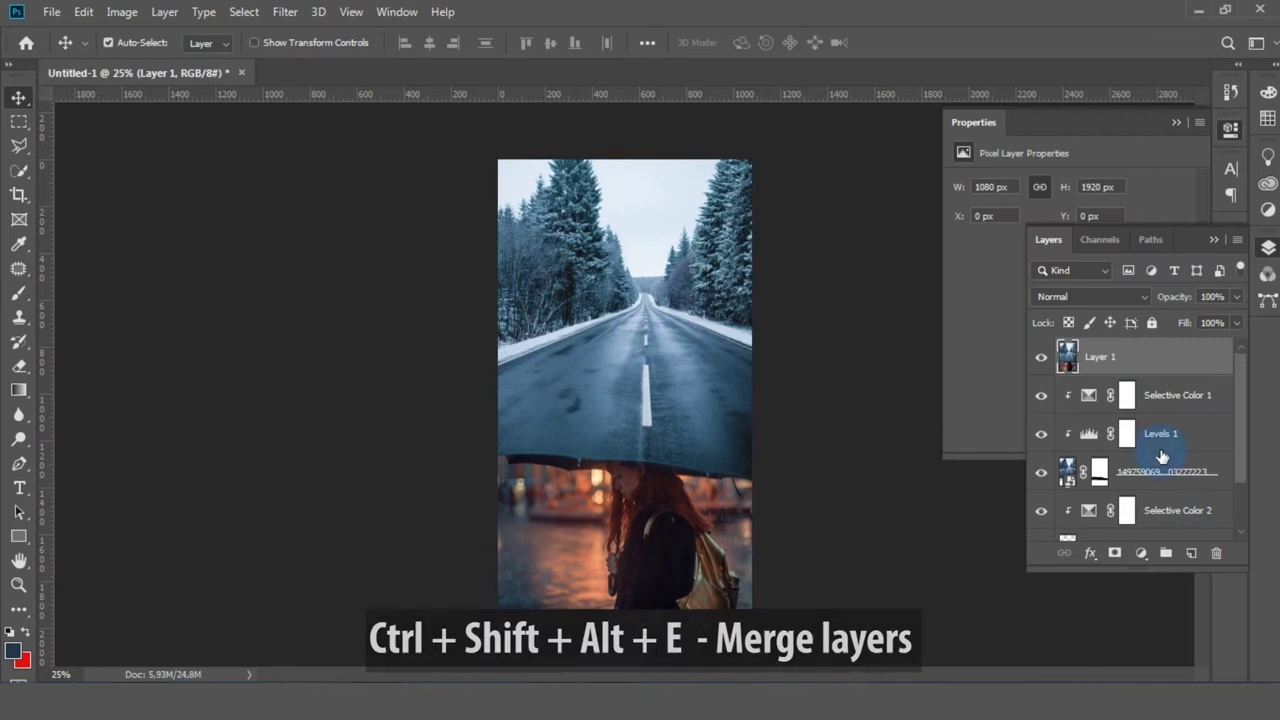
left_click(1141, 553)
left_click(1158, 371)
left_click_drag(1069, 249, 1080, 291)
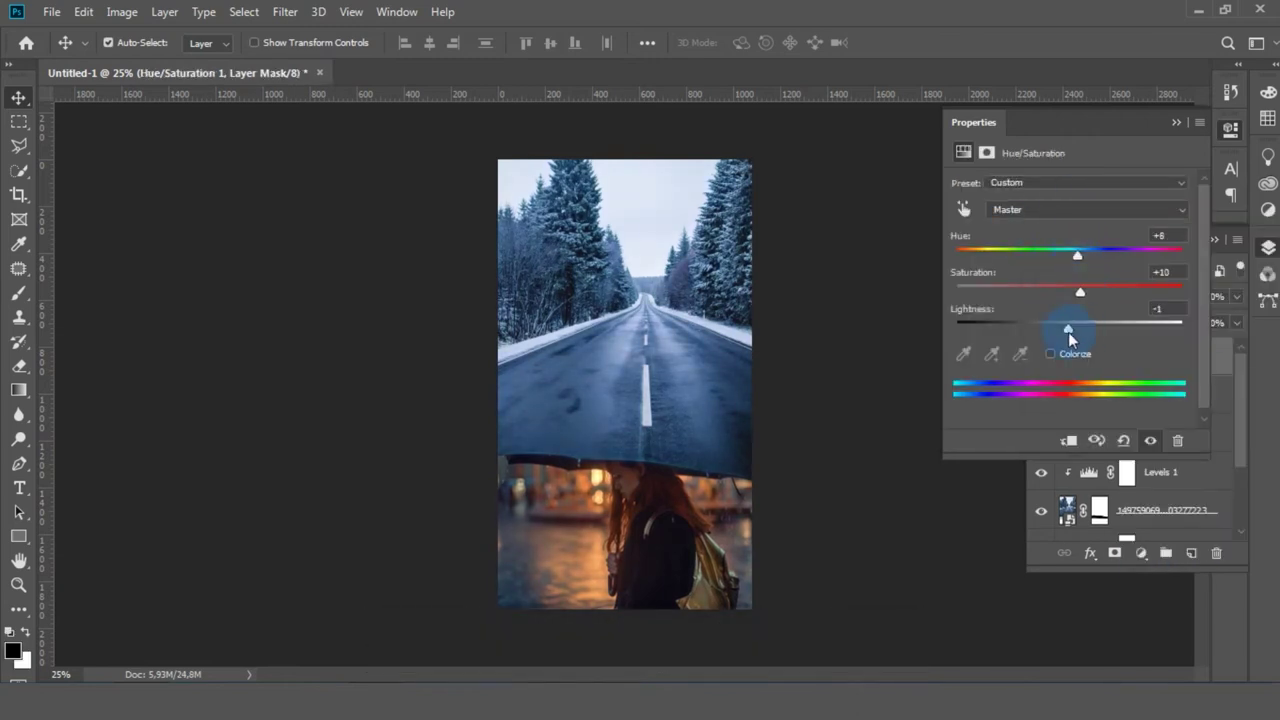
Stamp another merged copy of all layers and open it in the Camera Raw Filter
key("ctrl+shift+alt+e")
left_click(285, 11)
left_click(337, 124)
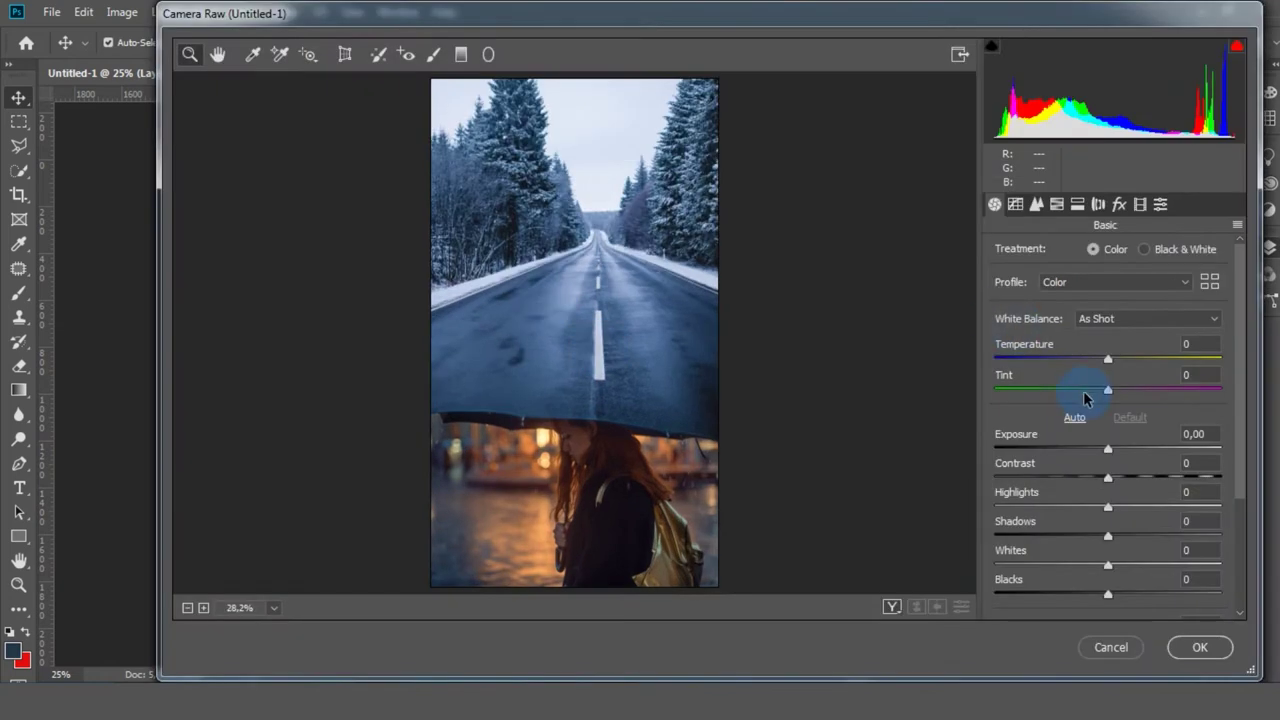
Set Basic tones: Exposure -0,50, Highlights down, Contrast +13, Shadows +29, Blacks +71
left_click_drag(1108, 453, 1092, 449)
left_click_drag(1108, 506, 1050, 508)
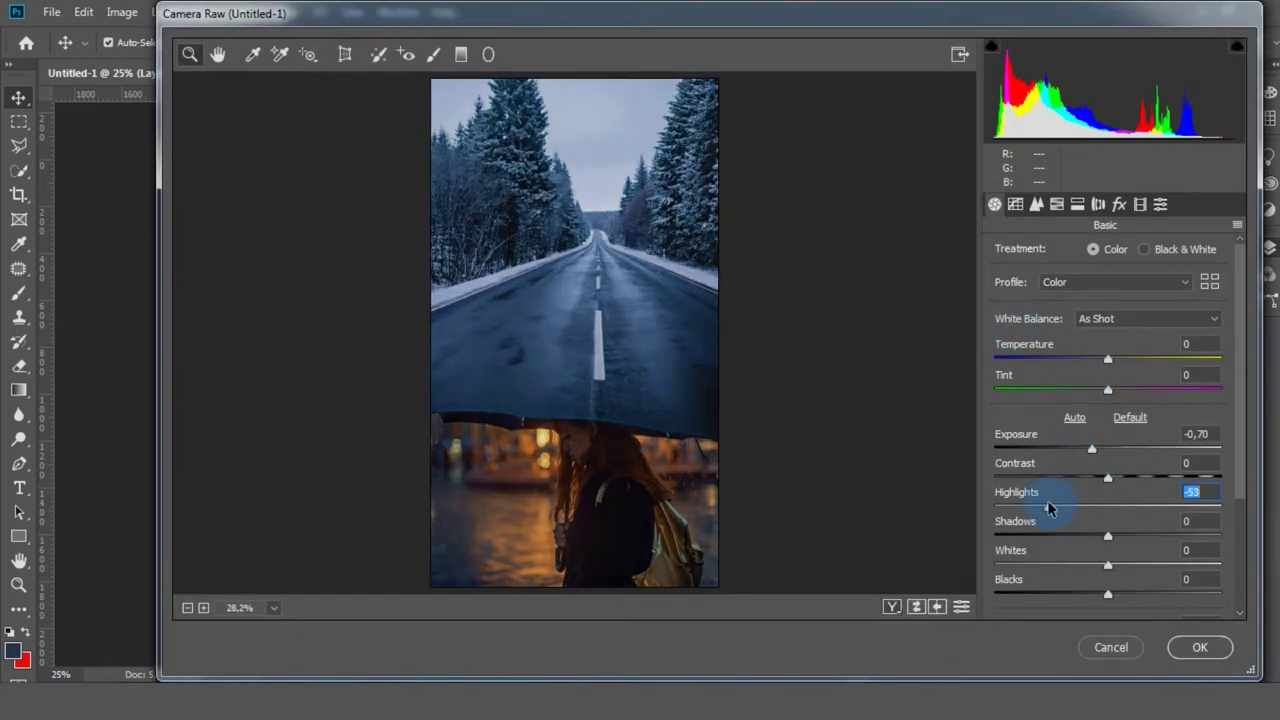
left_click_drag(1108, 594, 1188, 594)
left_click_drag(1108, 536, 1119, 536)
left_click_drag(1108, 477, 1123, 477)
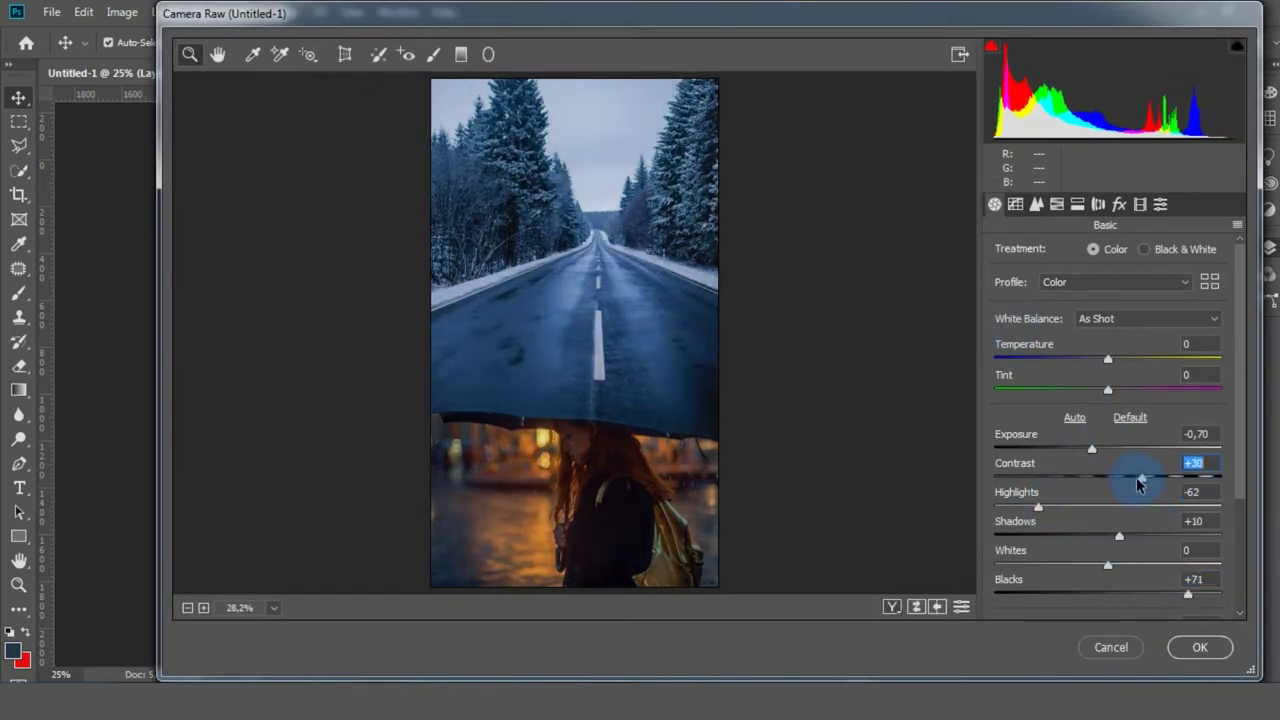
left_click_drag(1119, 536, 1141, 536)
left_click_drag(1092, 449, 1097, 450)
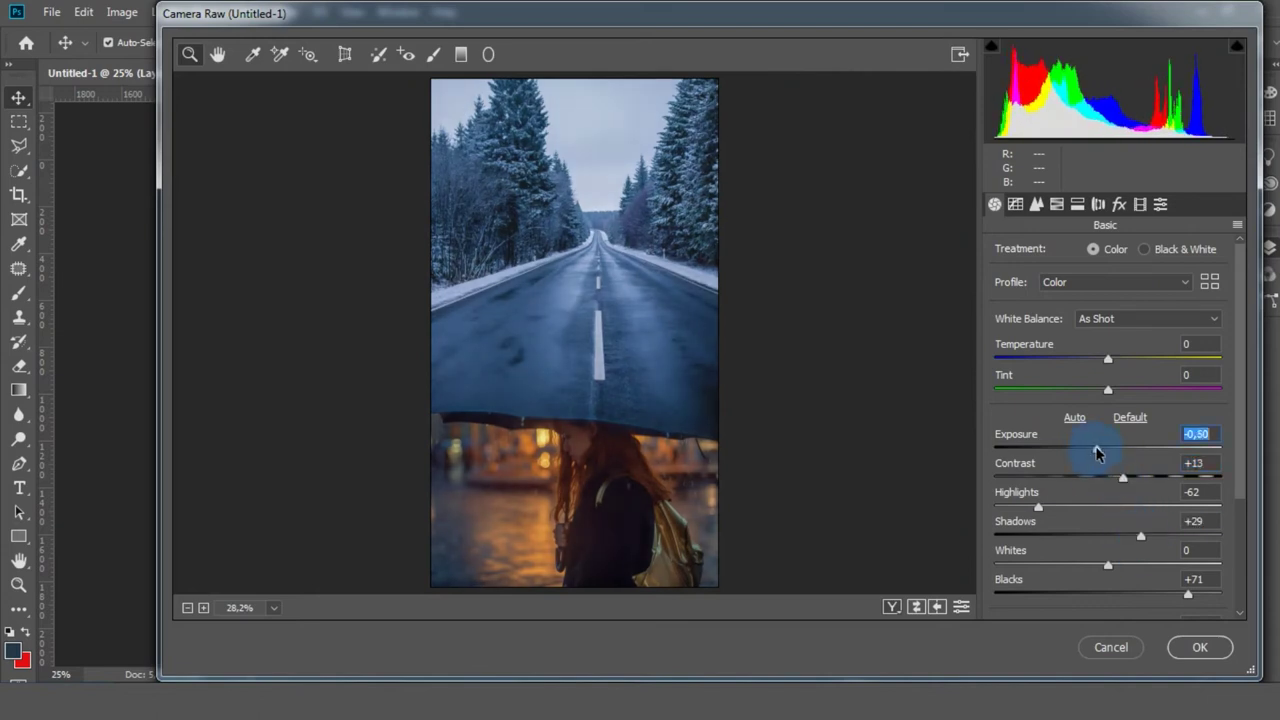
In HSL Hue, shift Reds to +20 and adjust the Blues hue
left_click(1056, 204)
left_click(1005, 253)
left_click_drag(1113, 321, 1148, 321)
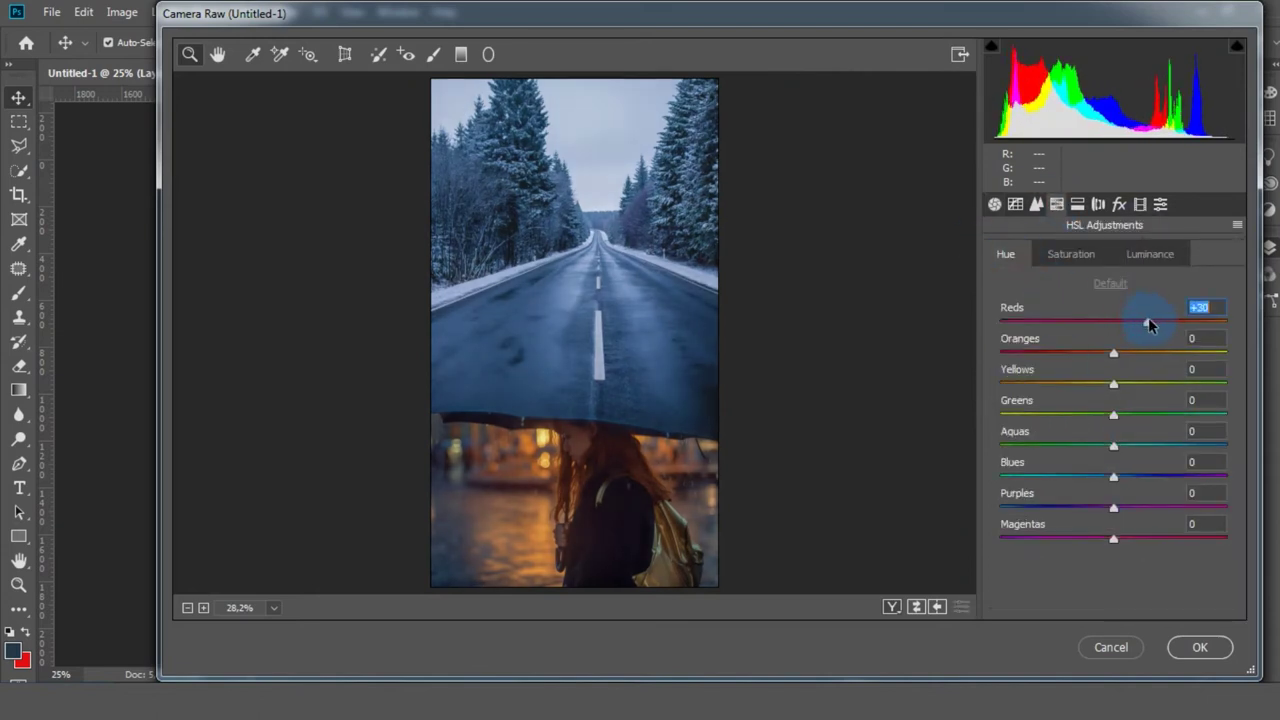
left_click_drag(1117, 487, 1059, 507)
Darken Blues luminance to -26, brighten Oranges, and desaturate Blues to -15
left_click(1150, 253)
mouse_move(1113, 476)
left_mouse_down()
mouse_move(1137, 478)
mouse_move(1085, 476)
left_mouse_up()
left_click_drag(1113, 352, 1140, 355)
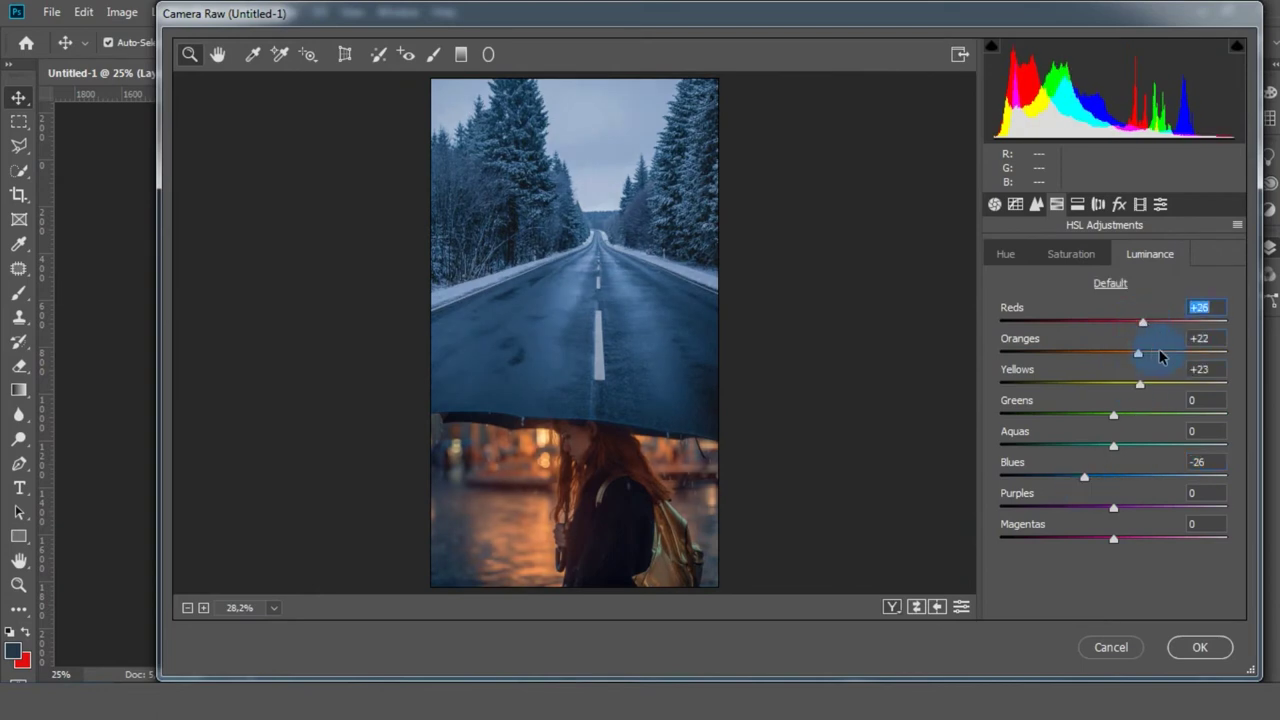
left_click(1071, 253)
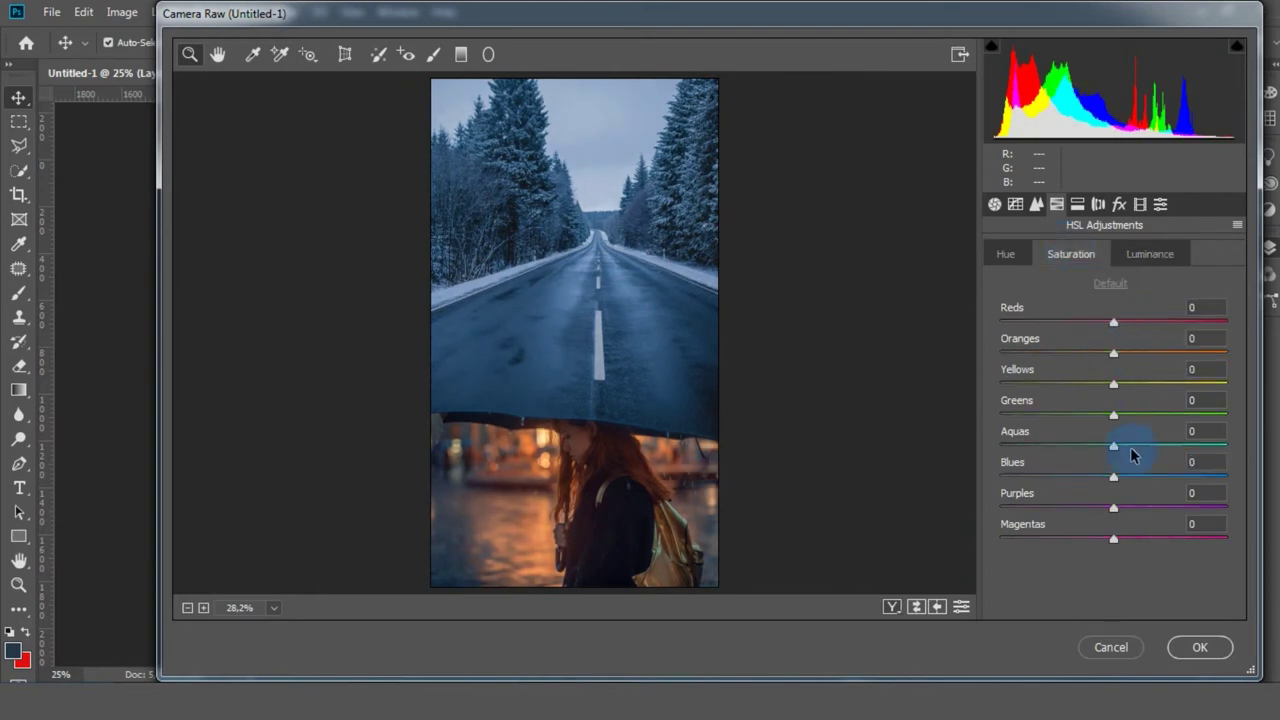
left_click_drag(1113, 476, 1096, 477)
left_click(994, 204)
scroll(1037, 545, "down", 3)
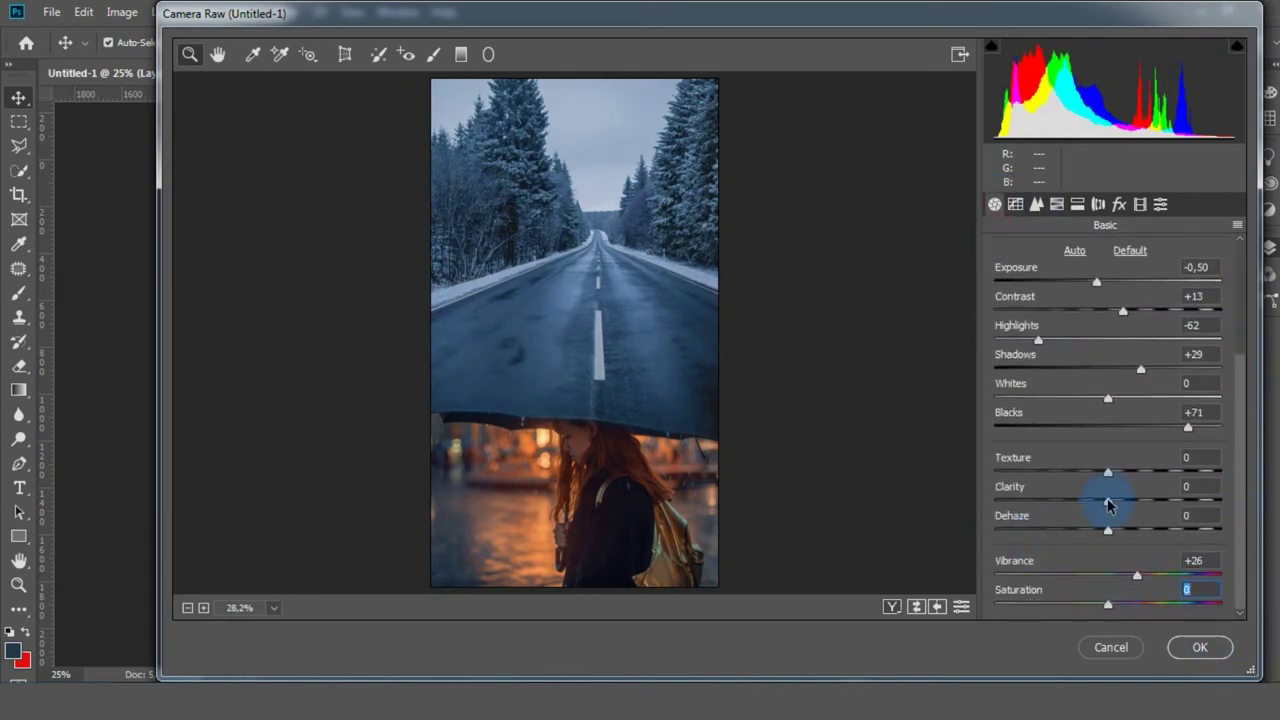
Add a warm brush, then a treetops-to-rim gradient: Exposure -0,25, Highlights -53, warmer Temperature
left_click(435, 56)
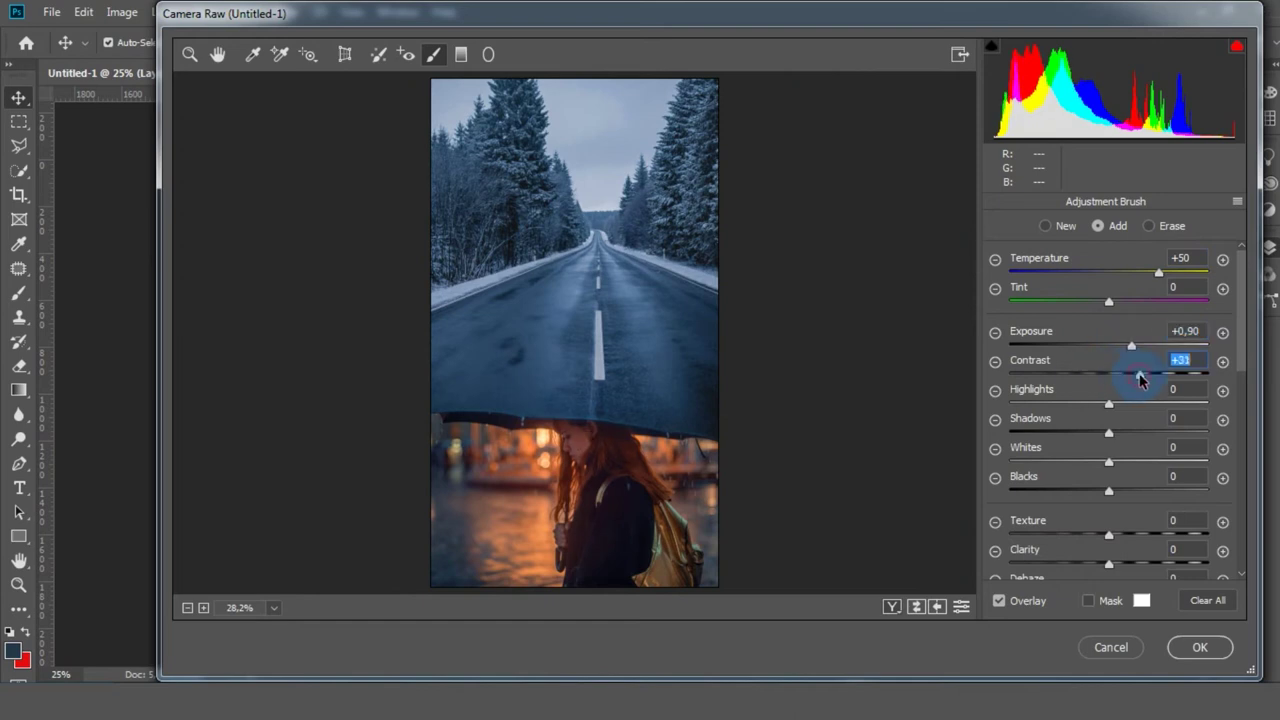
left_click(461, 54)
left_click_drag(610, 160, 594, 358)
left_click_drag(1108, 404, 1057, 404)
left_click_drag(1108, 345, 1102, 345)
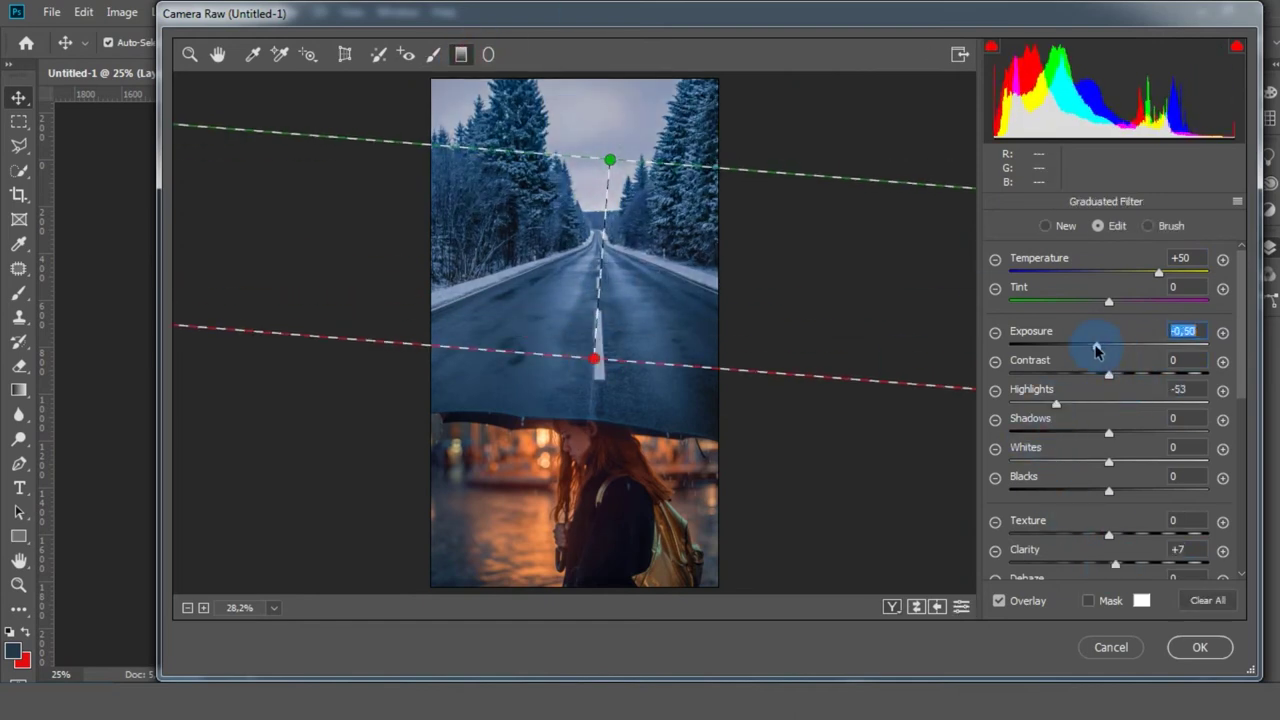
left_click_drag(1158, 272, 1161, 272)
left_click_drag(610, 160, 595, 95)
left_click_drag(594, 366, 594, 384)
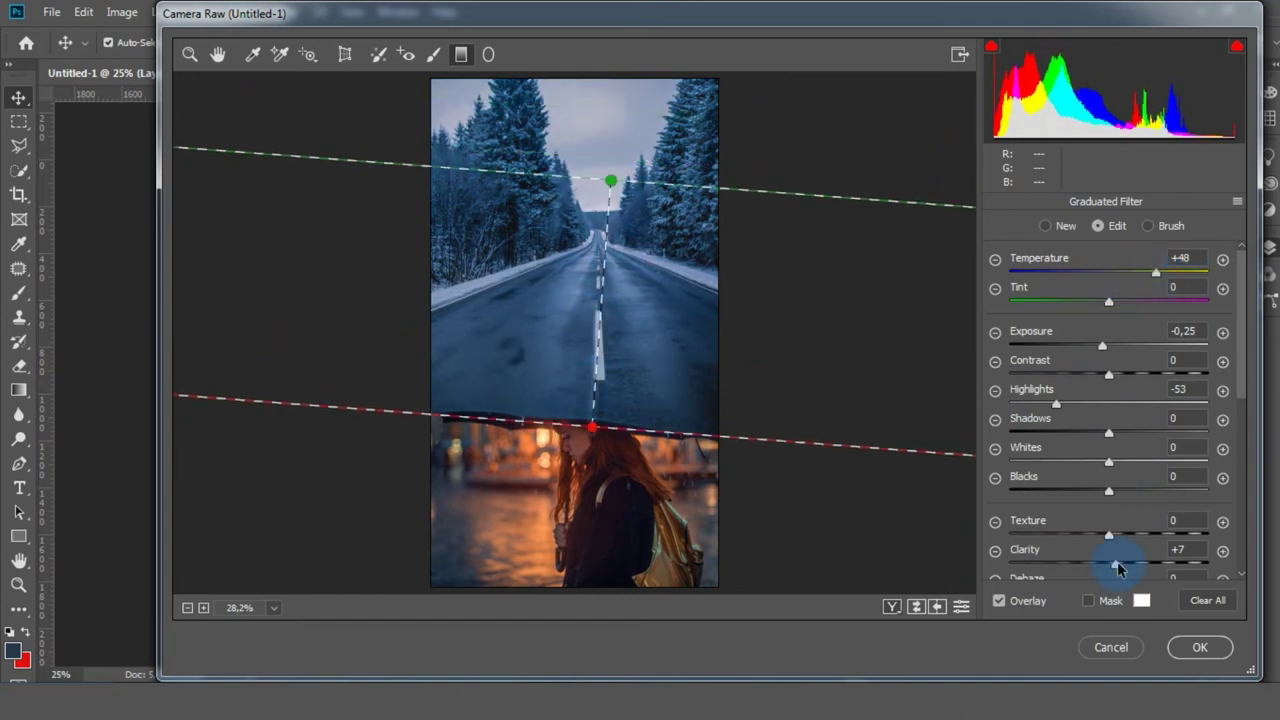
Apply the Camera Raw grade and place the snow overlay over the upper canvas
left_click(1200, 648)
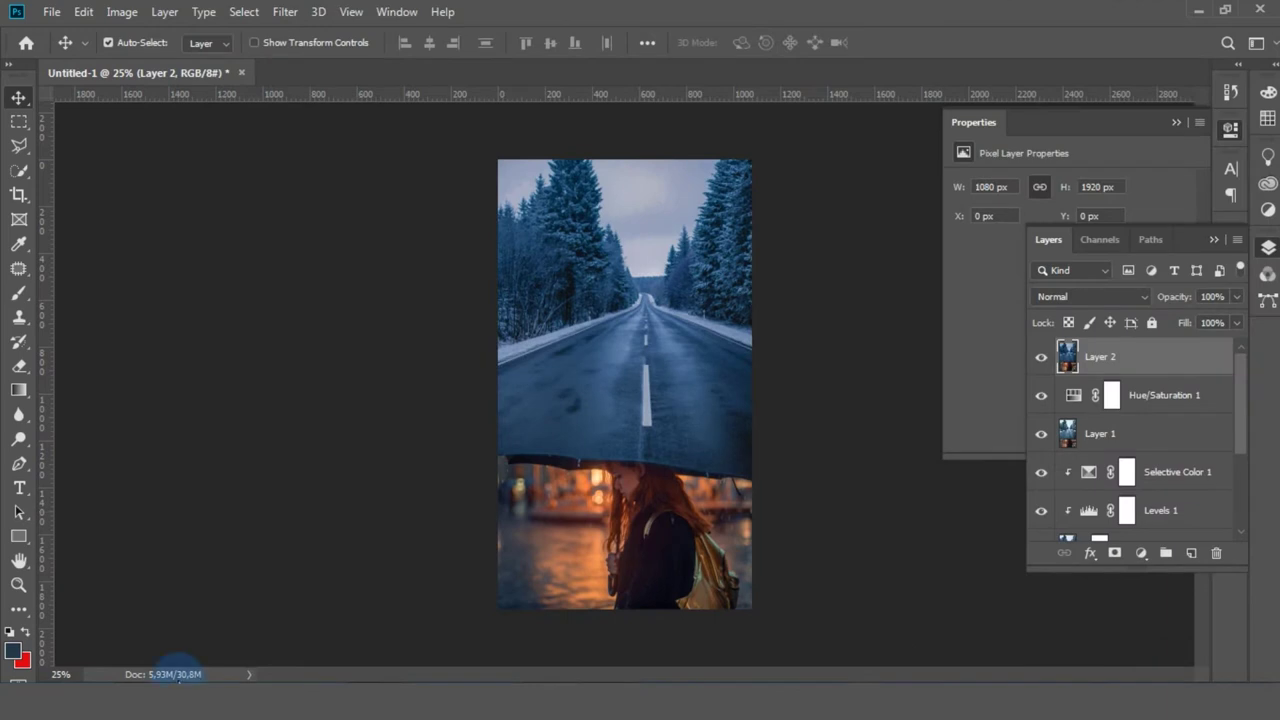
mouse_move(800, 229)
left_mouse_down()
mouse_move(491, 294)
mouse_move(657, 285)
left_mouse_up()
mouse_move(751, 395)
left_mouse_down()
mouse_move(874, 528)
mouse_move(791, 386)
mouse_move(697, 329)
left_mouse_up()
key("Return")
Set the snow layer to Screen blending, then enlarge and reposition it
left_click(1088, 297)
left_click(1046, 608)
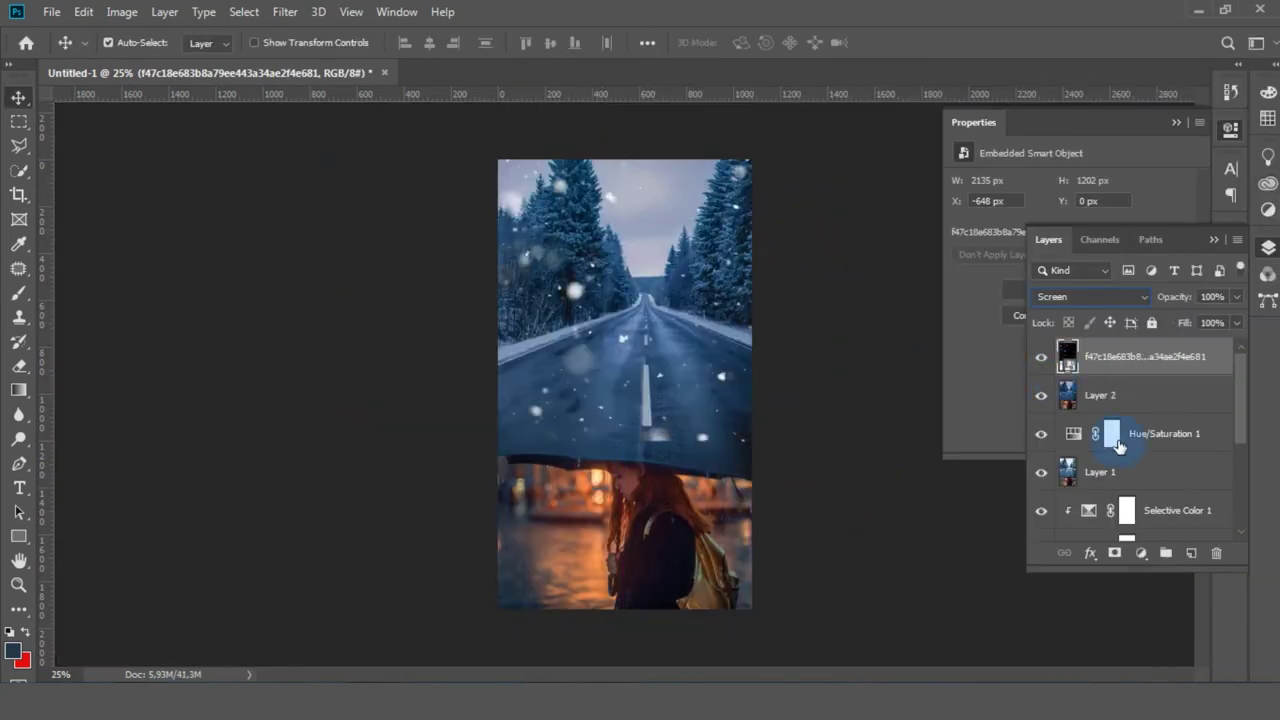
key("ctrl+t")
left_click_drag(343, 437, 283, 473)
mouse_move(689, 321)
left_mouse_down()
mouse_move(673, 343)
mouse_move(729, 289)
left_mouse_up()
key("Return")
Mask the snow layer and hide snow along the umbrella edge with a 300 brush
left_click(1115, 553)
left_click(1069, 357)
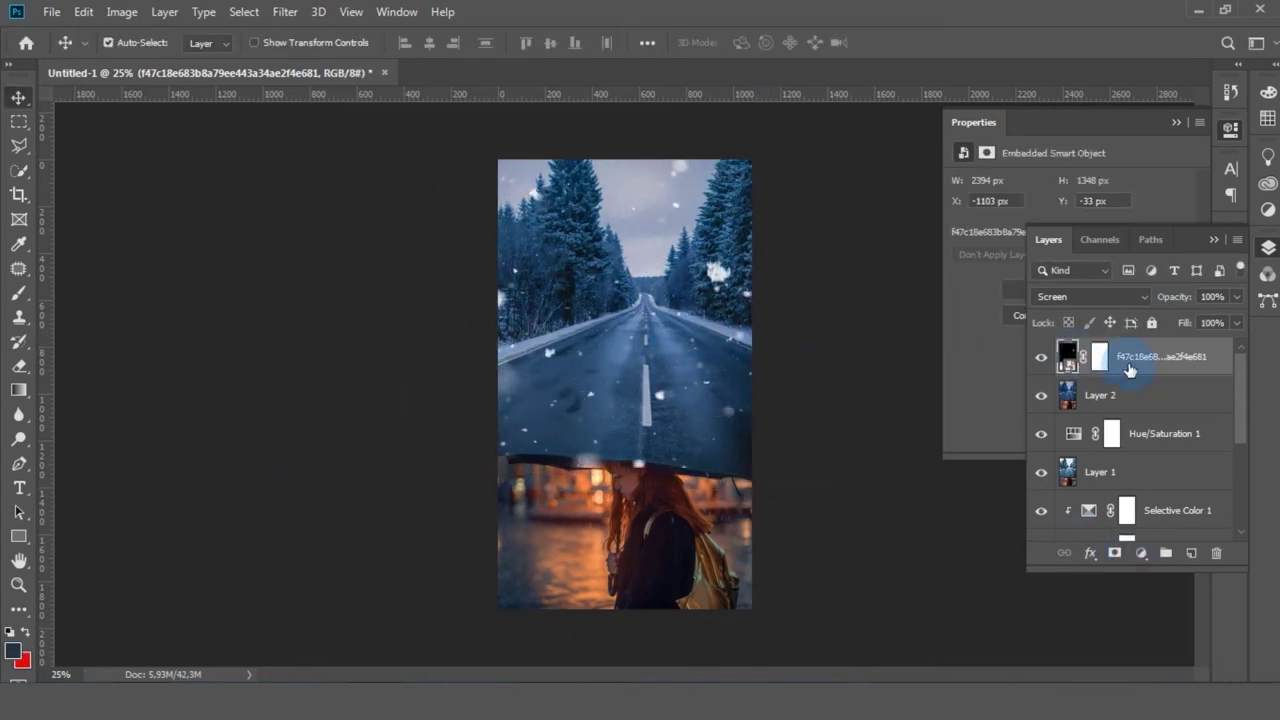
key("e")
left_click(116, 42)
left_click(671, 441)
key("x")
left_click(293, 45)
mouse_move(486, 466)
left_mouse_down()
mouse_move(670, 477)
mouse_move(534, 452)
mouse_move(598, 465)
left_mouse_up()
key("]")
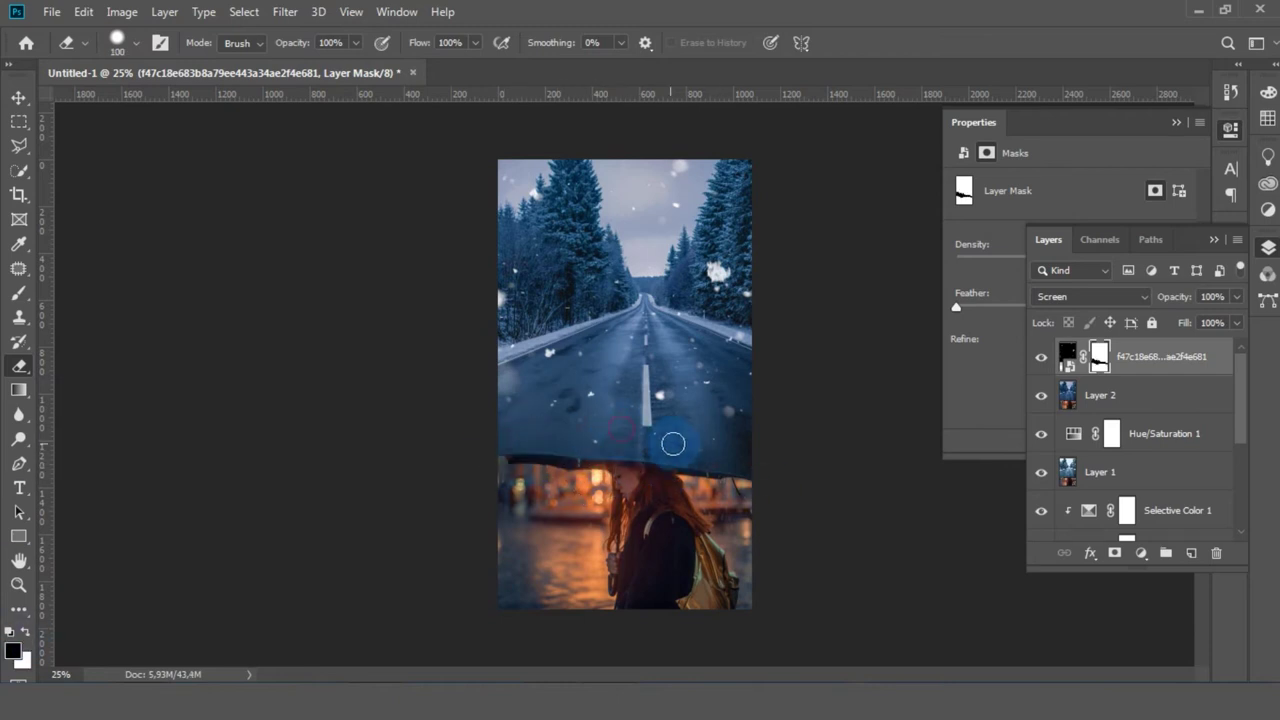
left_click(20, 99)
left_click(1067, 356)
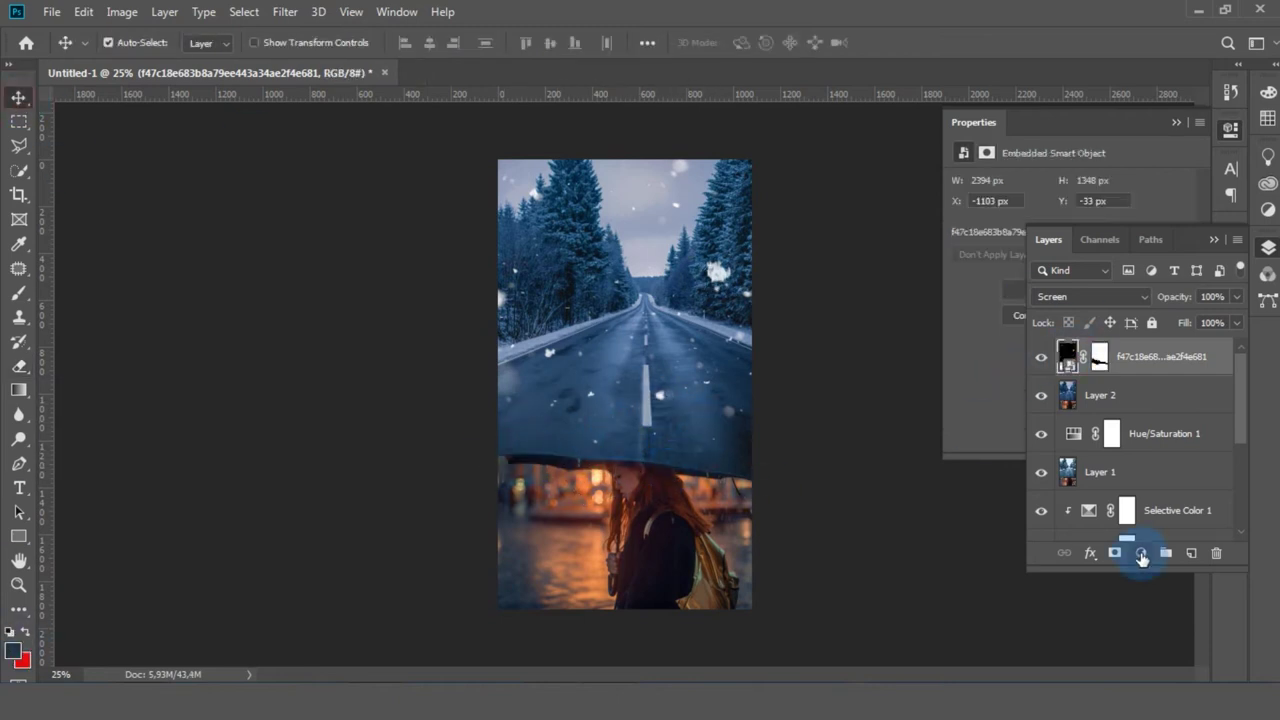
Add a Curves adjustment clipped to the snow layer with a darkening S-curve
left_click(1141, 553)
left_click(1097, 320)
right_click(1160, 356)
left_click(1029, 357)
mouse_move(1025, 378)
left_mouse_down()
mouse_move(1033, 386)
mouse_move(985, 419)
left_mouse_up()
left_click_drag(1146, 277, 1139, 287)
left_click_drag(1086, 349, 1089, 333)
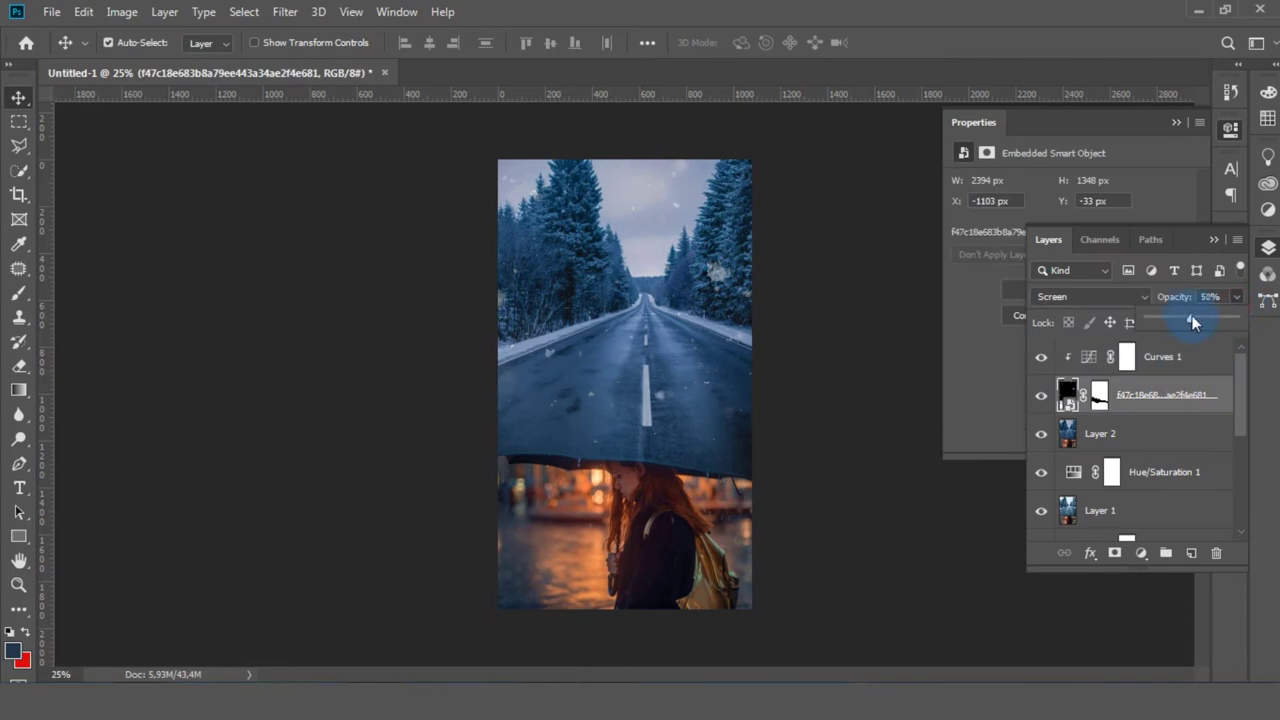
Add a colorize Hue/Saturation (Hue 211, Saturation 15, Lightness -30) and select the road layer
left_click(1141, 552)
left_click(1100, 392)
left_click_drag(1069, 291, 1019, 291)
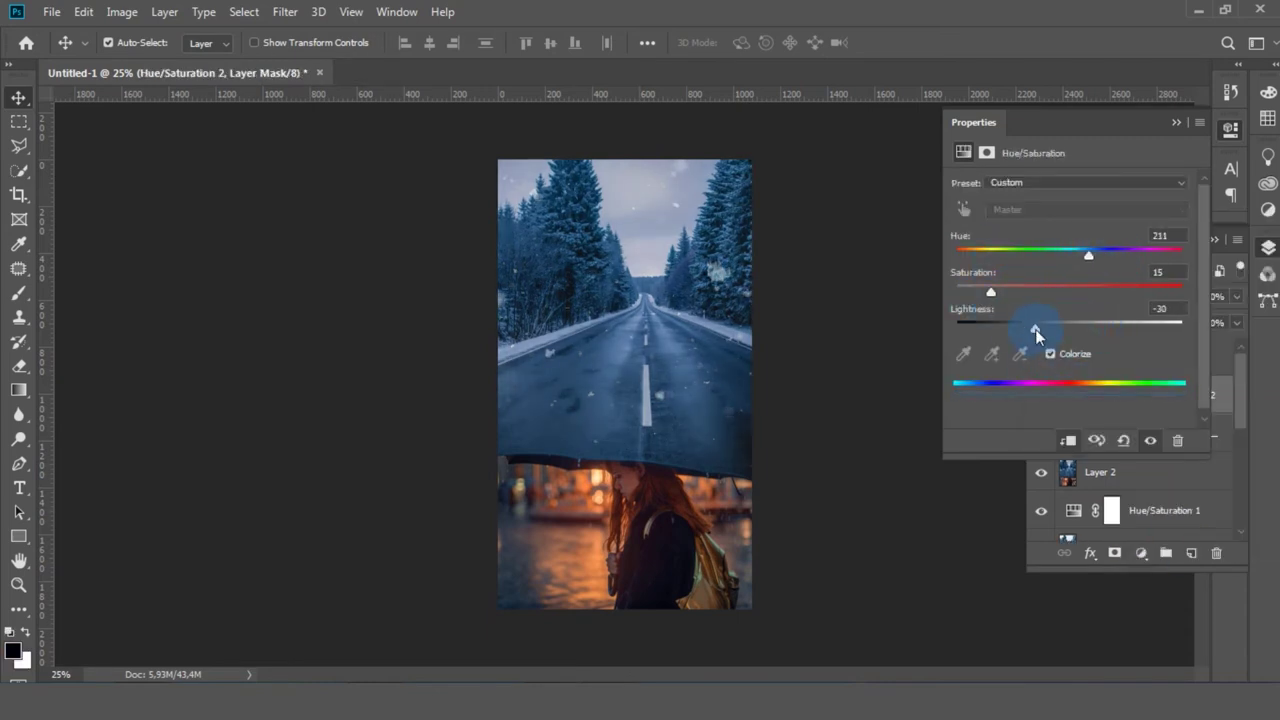
left_click(1221, 401)
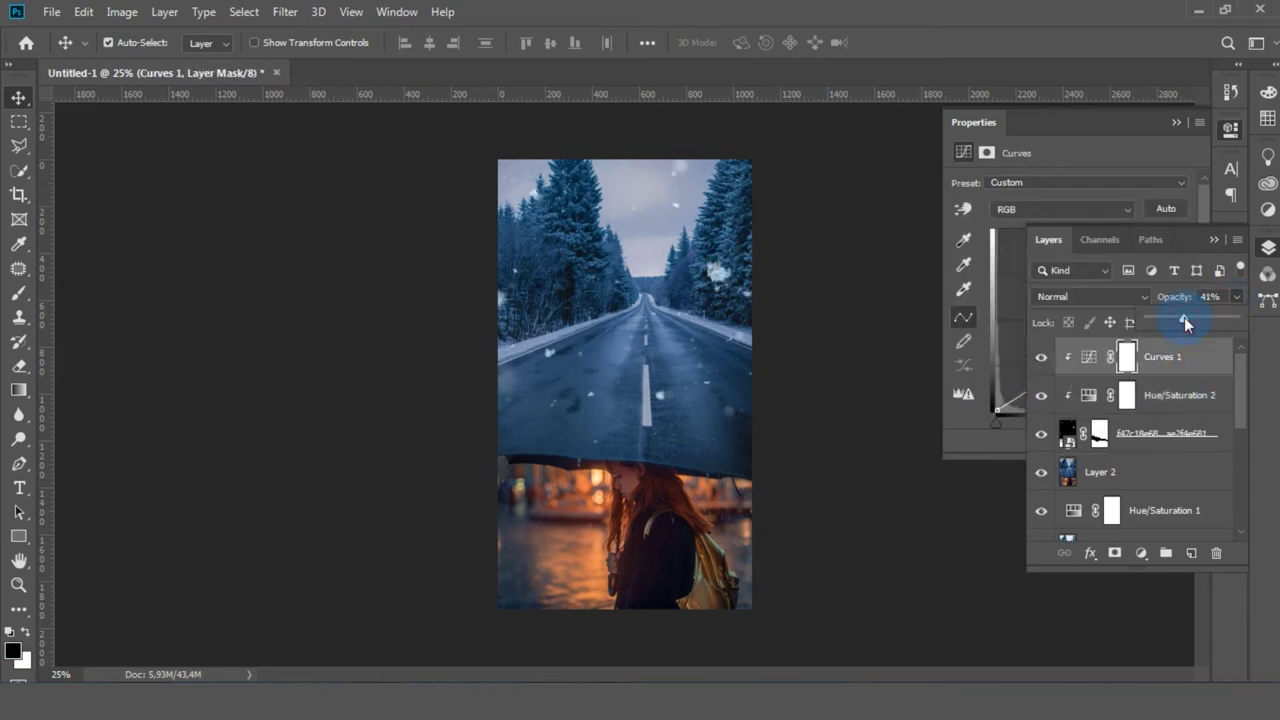
left_click(1088, 395)
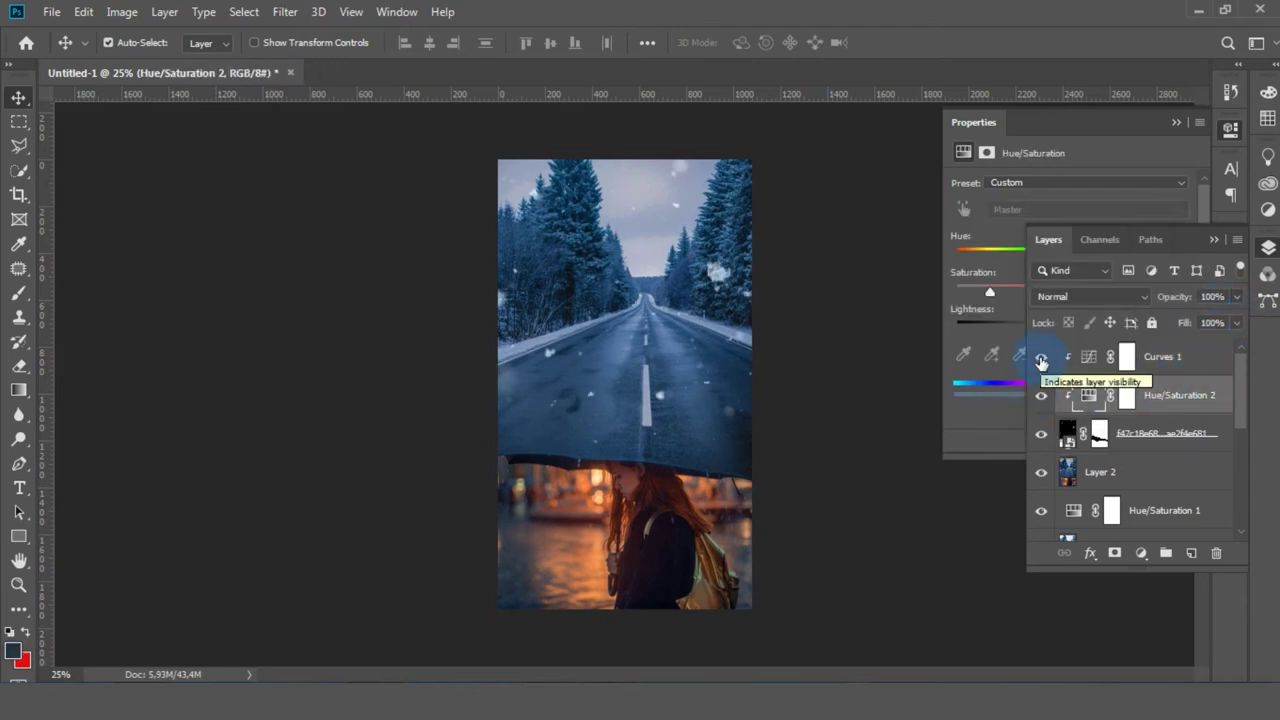
left_click(1160, 433)
left_click(285, 11)
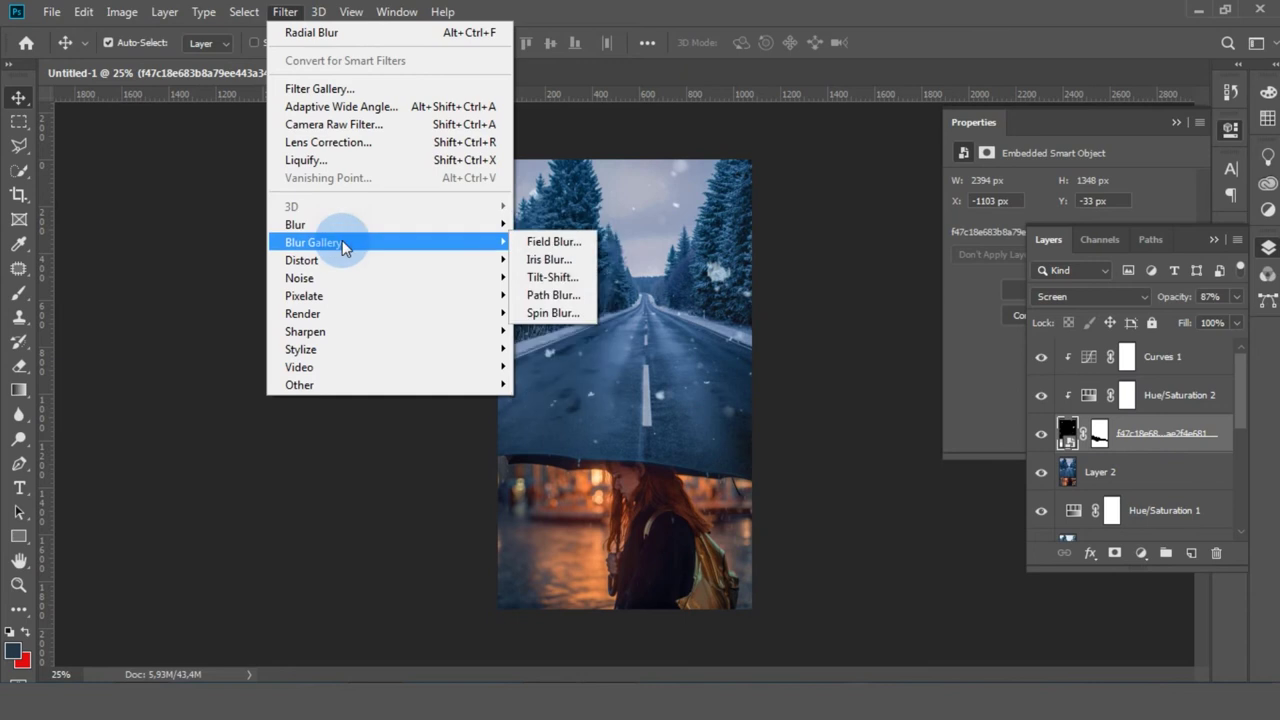
Apply a 22 px Tilt-Shift blur, tilting the sharp band up the distant road
left_click(545, 280)
mouse_move(541, 387)
left_mouse_down()
mouse_move(563, 314)
mouse_move(571, 351)
left_mouse_up()
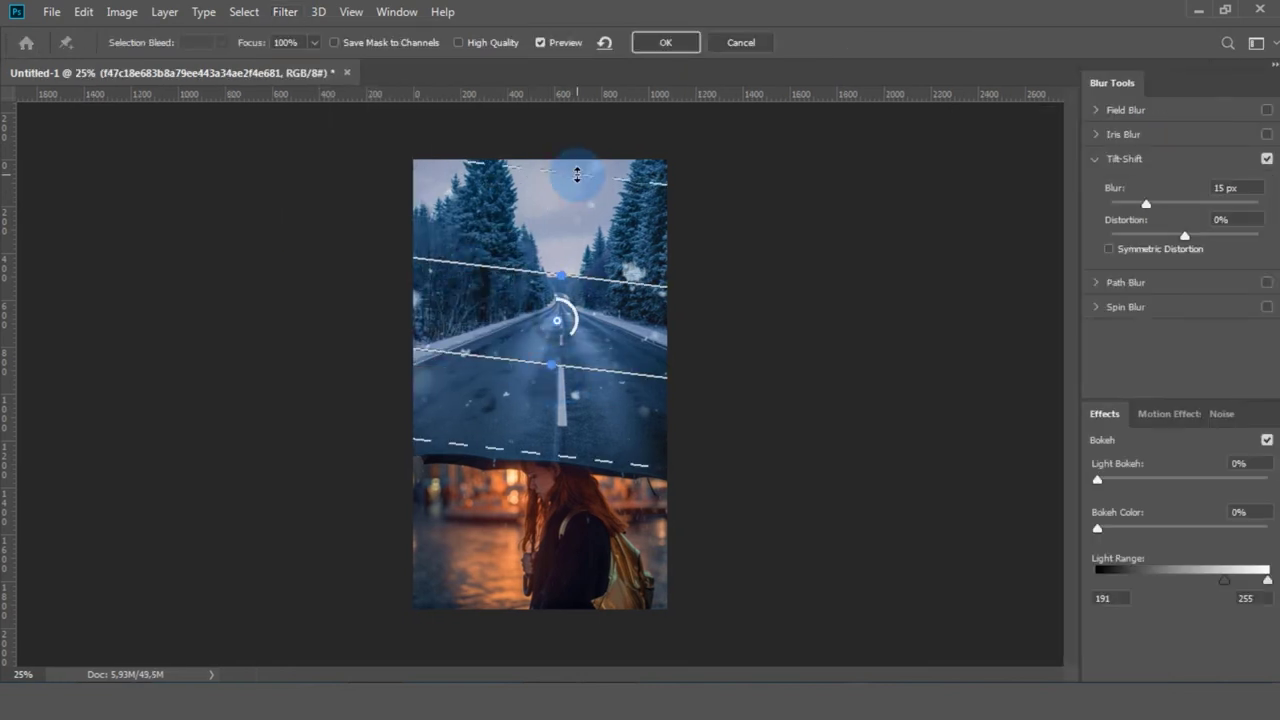
left_click_drag(587, 294, 611, 299)
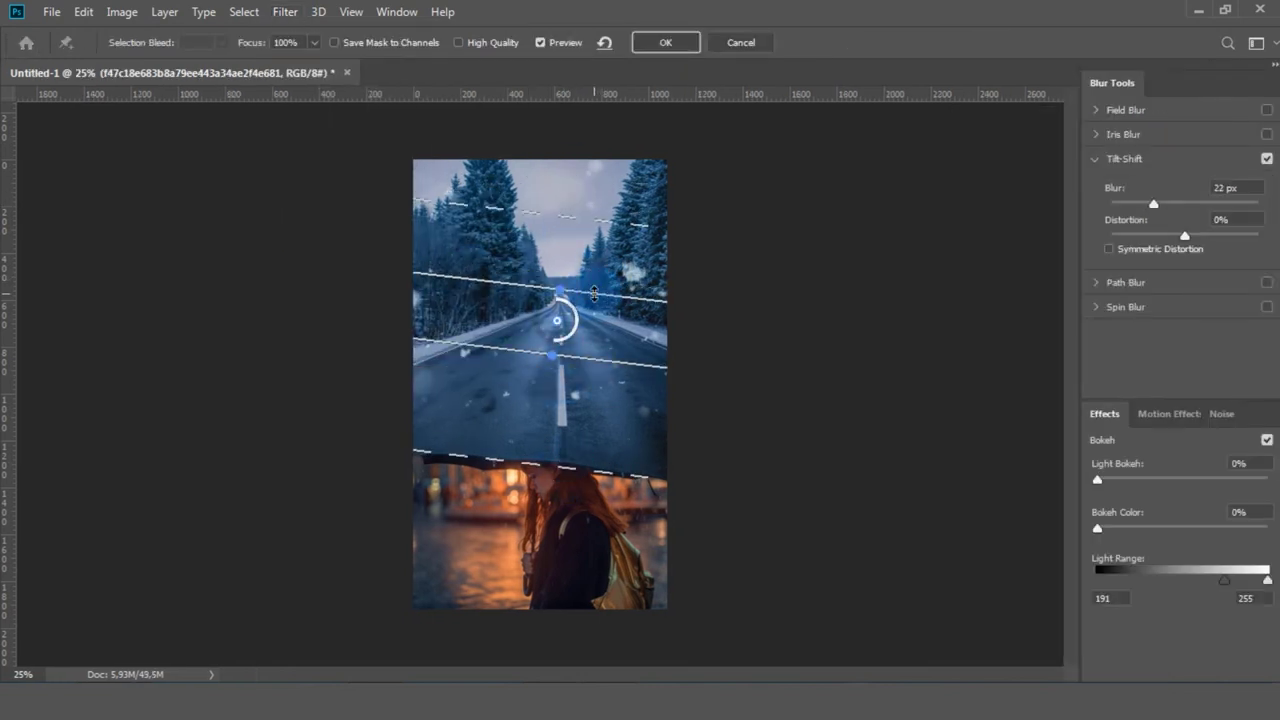
left_click(665, 42)
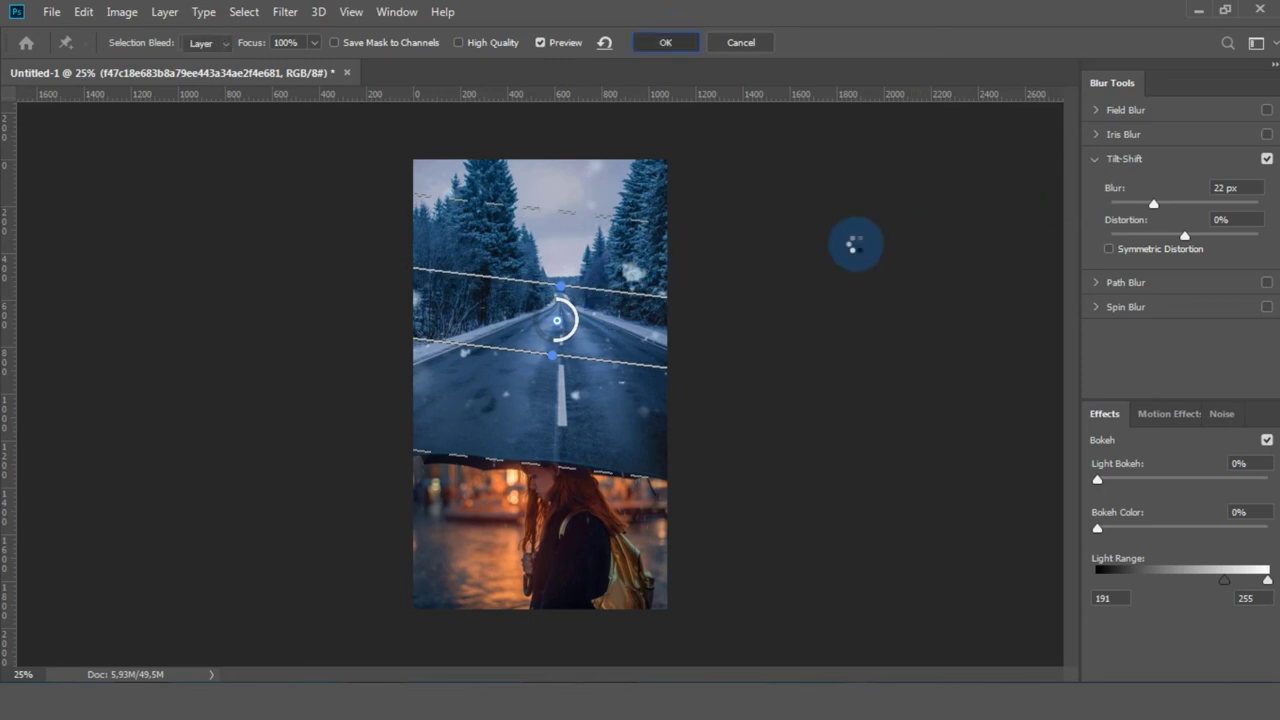
left_click(1100, 433)
Place the raindrops image and warp its top edge to follow the umbrella's rim
key("e")
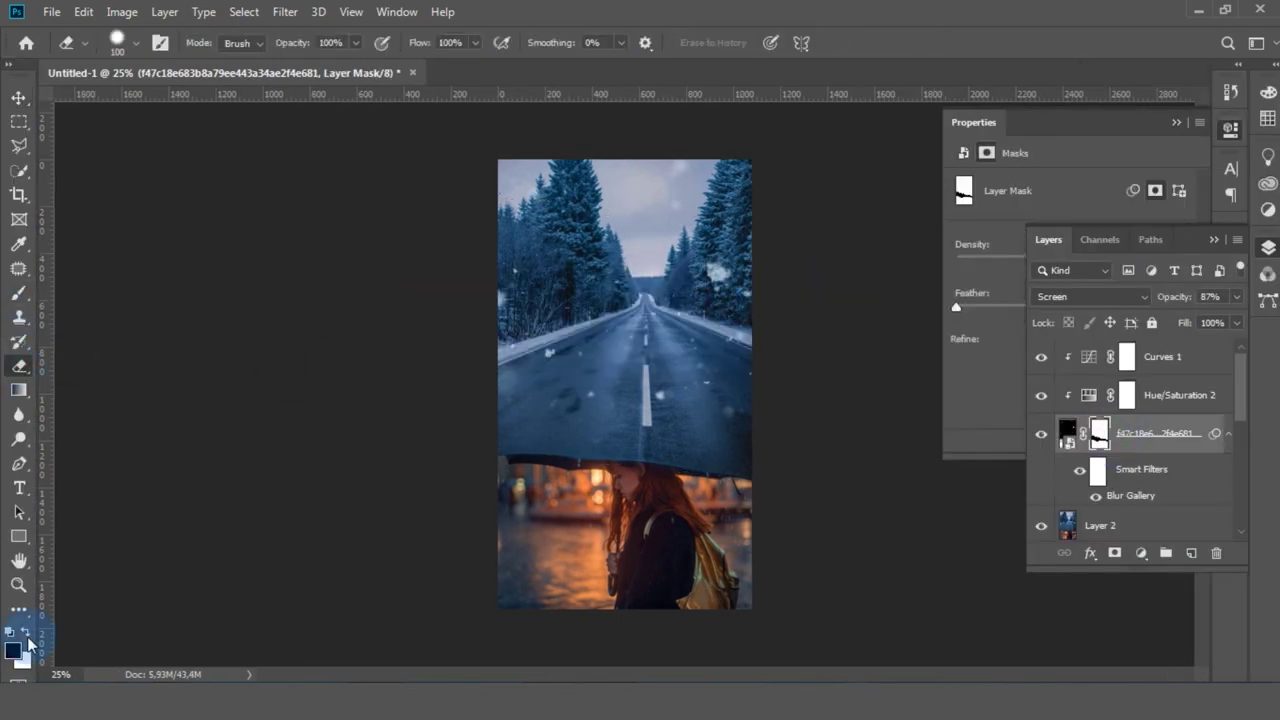
key("v")
mouse_move(1143, 214)
left_mouse_down()
mouse_move(627, 437)
mouse_move(627, 543)
left_mouse_up()
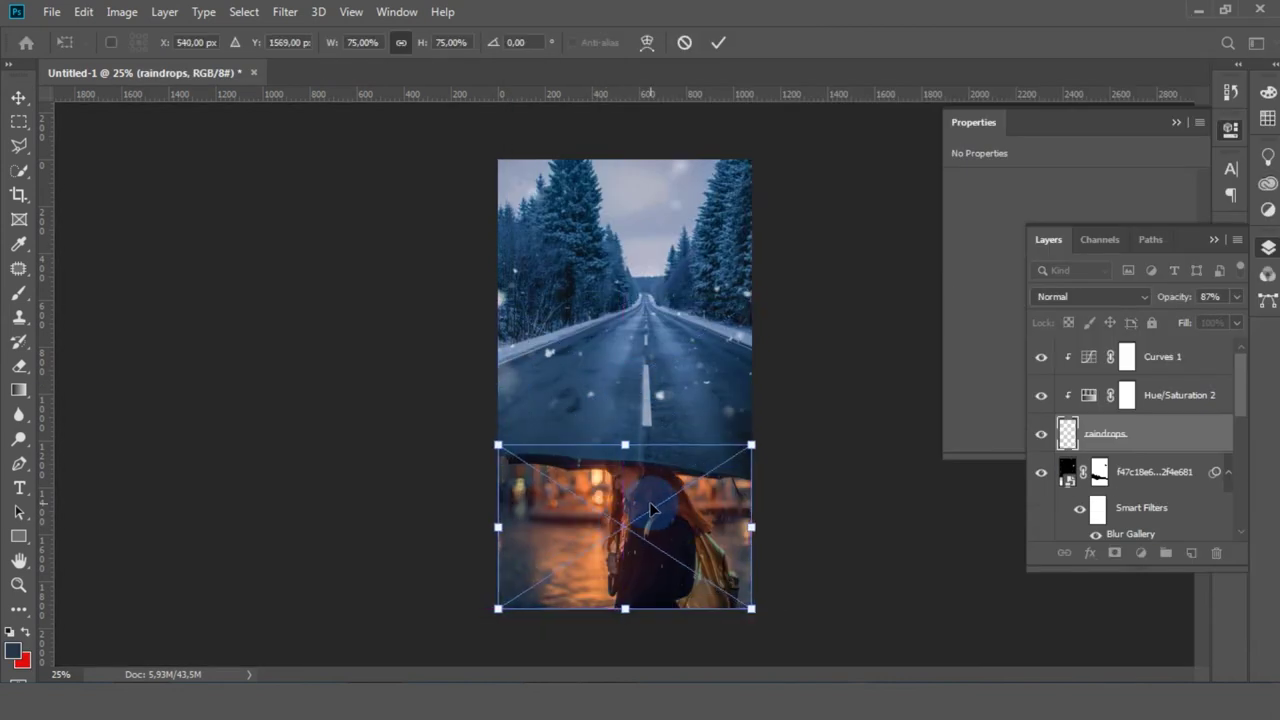
key("ctrl+plus")
key("ctrl+plus")
key("ctrl+plus")
right_click(702, 331)
left_click(720, 420)
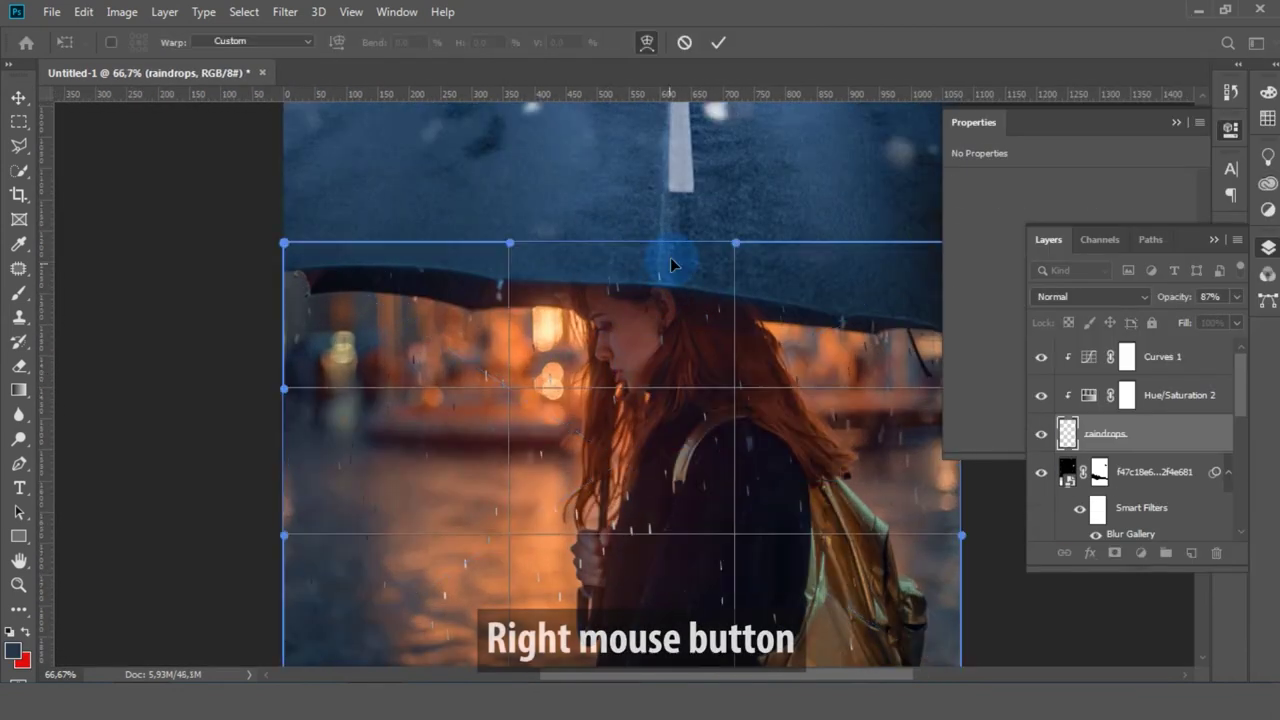
left_click_drag(730, 303, 500, 277)
left_click_drag(284, 243, 286, 206)
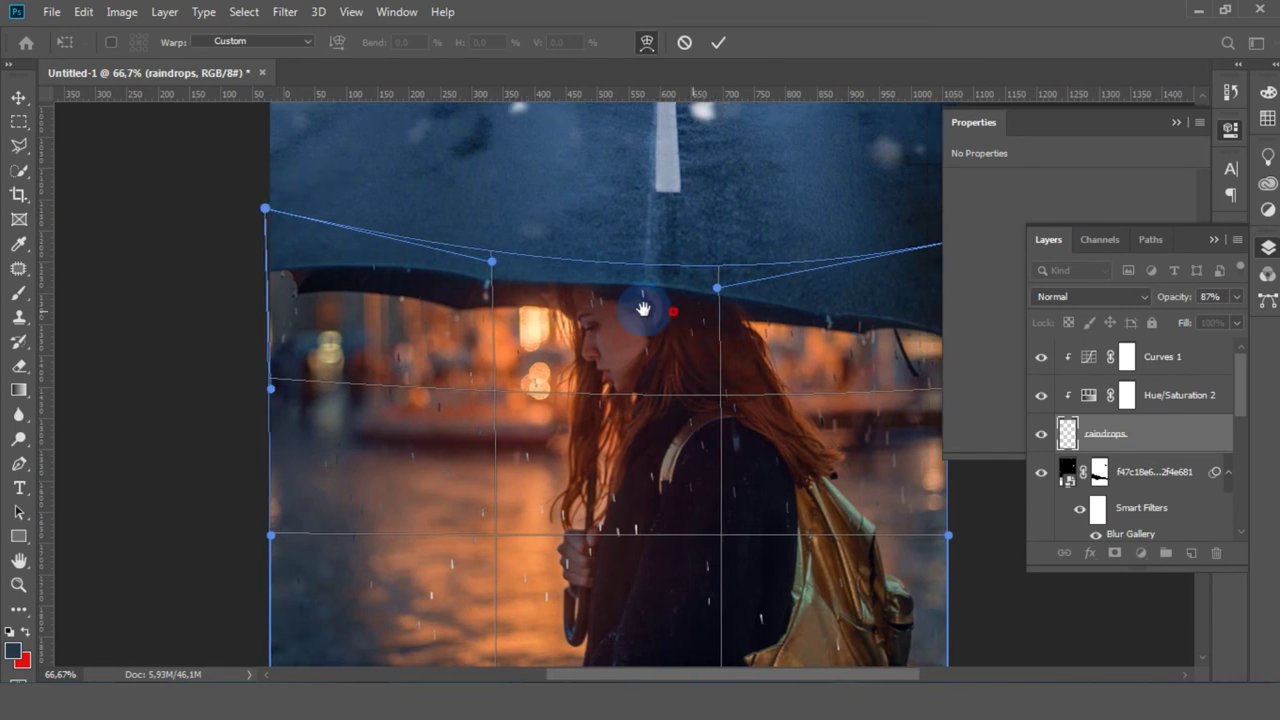
scroll(643, 300, "right", 3)
left_click_drag(819, 211, 829, 246)
key("ctrl+minus")
key("Return")
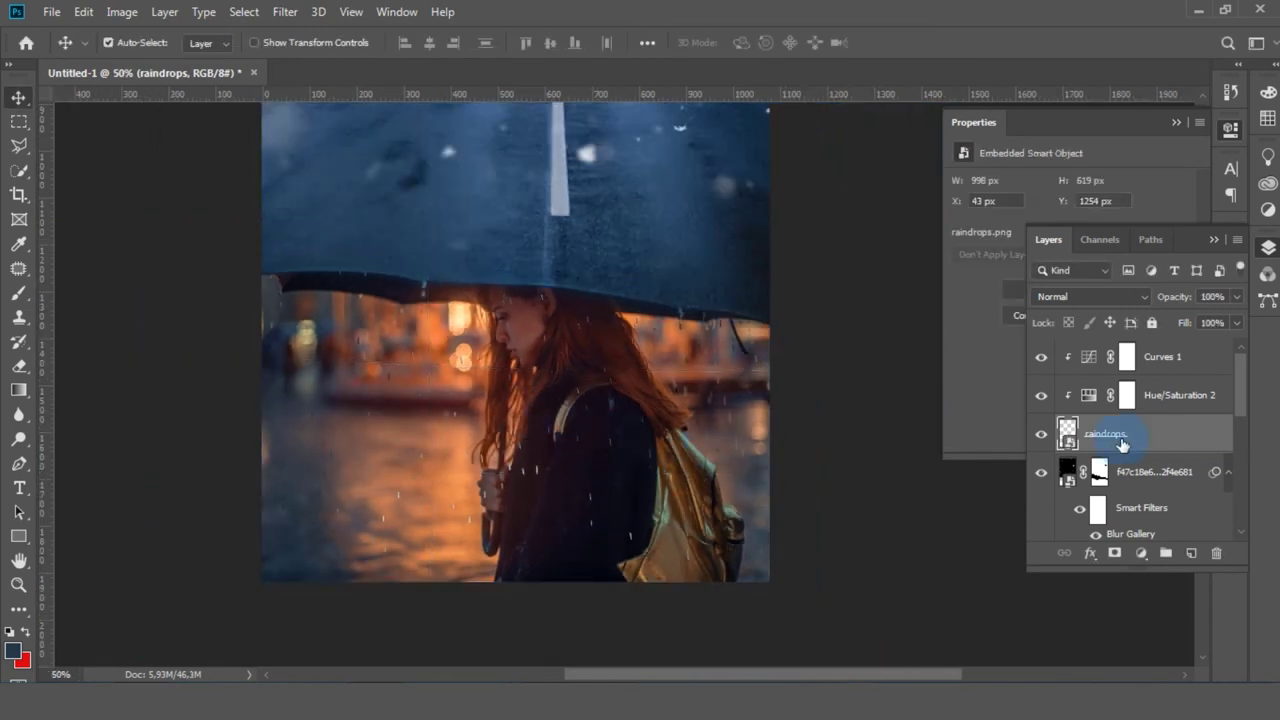
Tint the raindrops with a colorize Hue/Saturation: Hue 360, Saturation 17, Lightness -8
right_click(1120, 432)
left_click(972, 359)
left_click(1105, 356)
left_click(1141, 552)
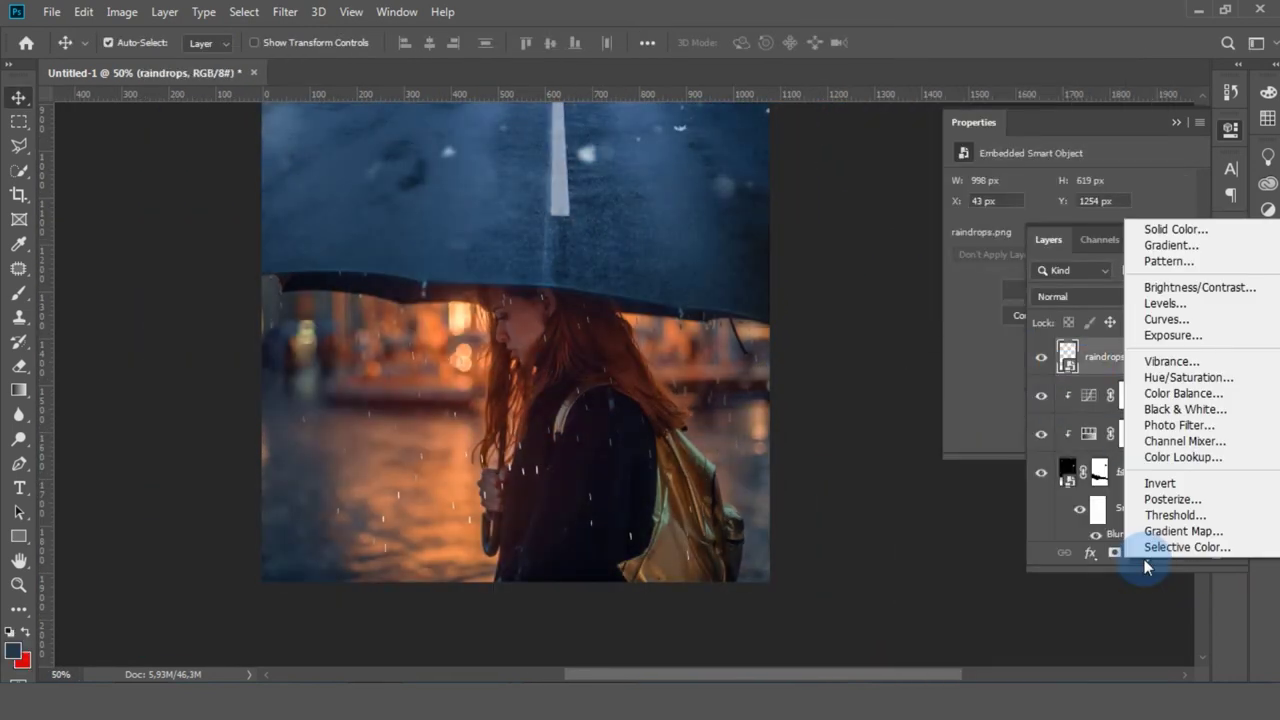
left_click(1170, 377)
left_click(1050, 353)
left_click_drag(956, 255, 1088, 255)
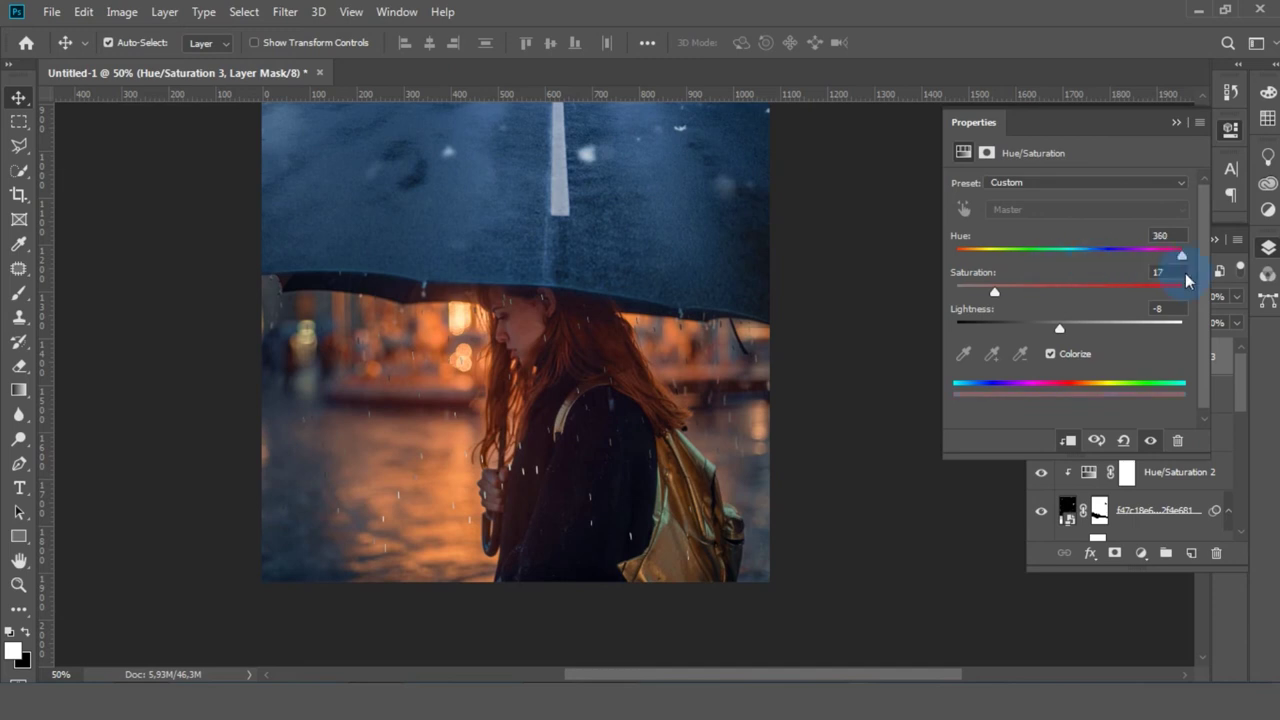
Streak the raindrops with a -90°, 2 px Motion Blur, then soften with 0.6 px Gaussian Blur
left_click(285, 11)
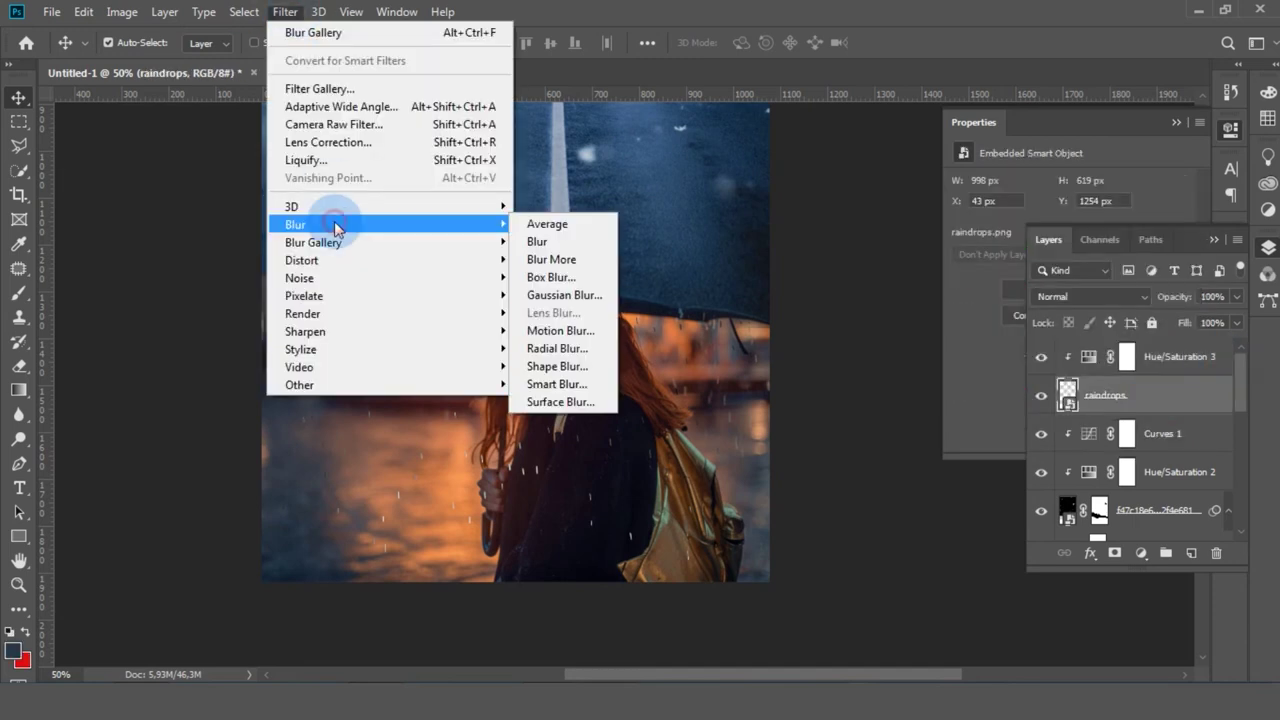
left_click(566, 326)
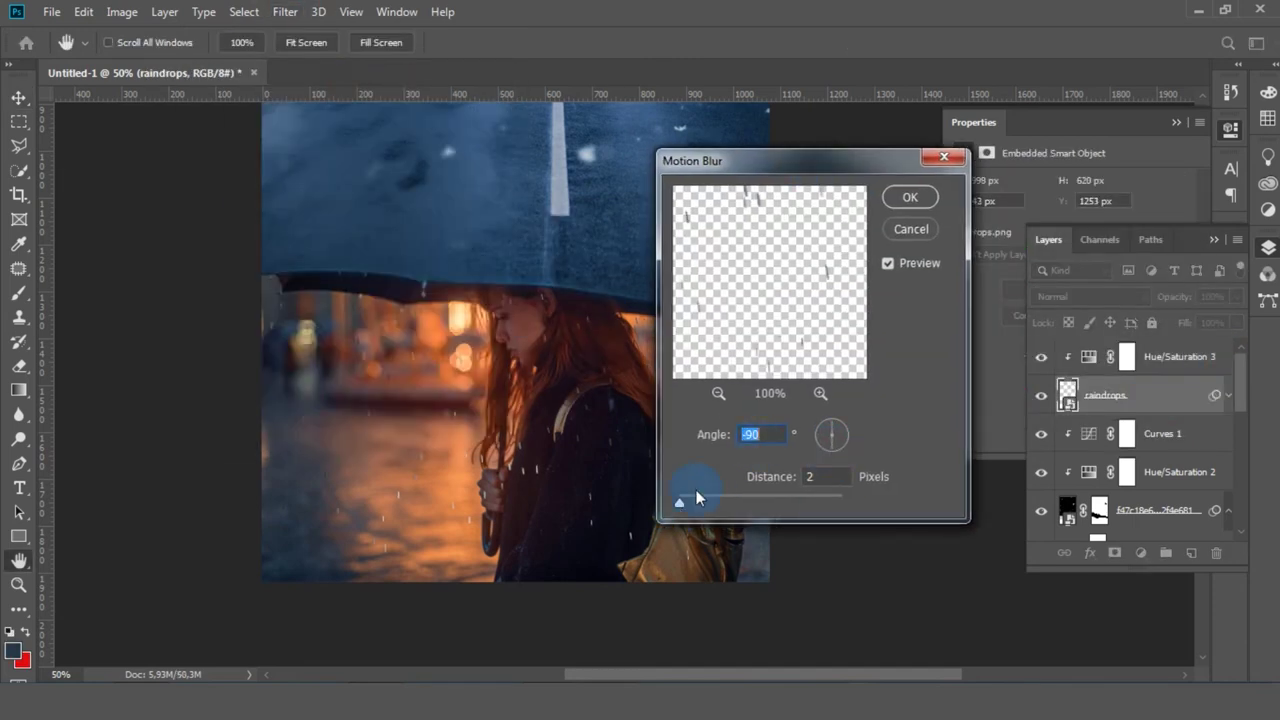
key("Return")
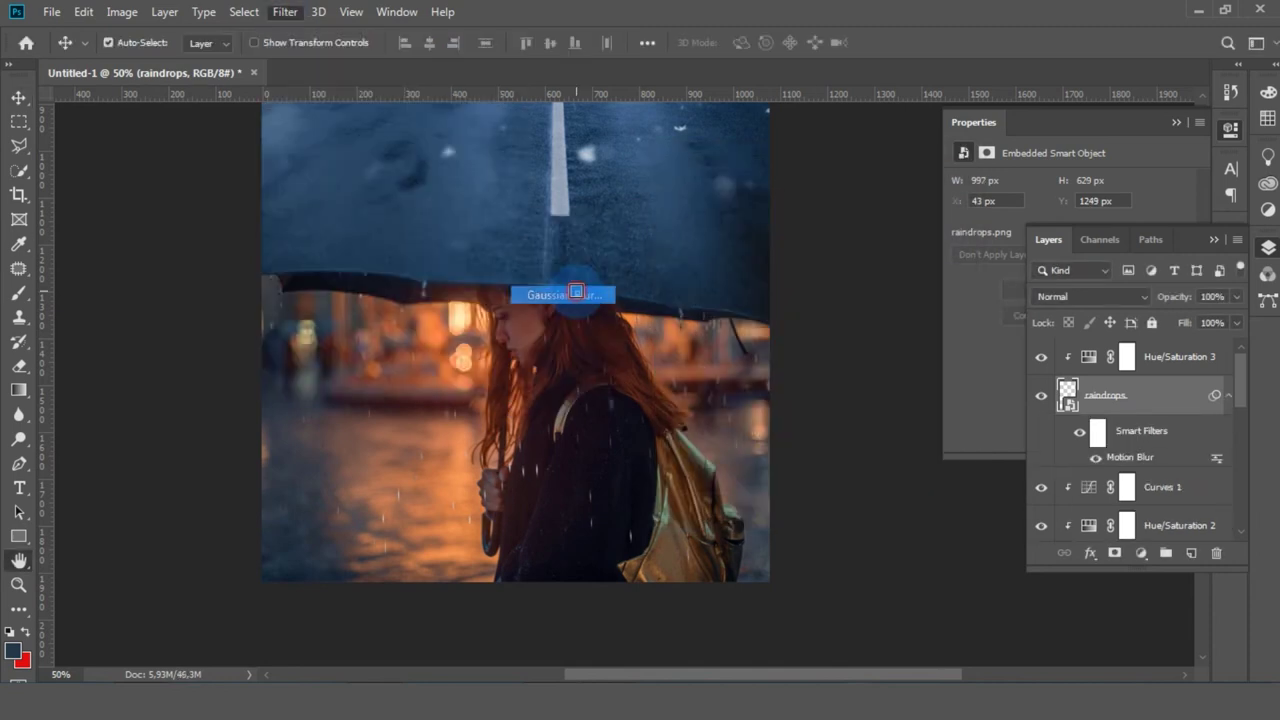
left_click_drag(782, 401, 780, 405)
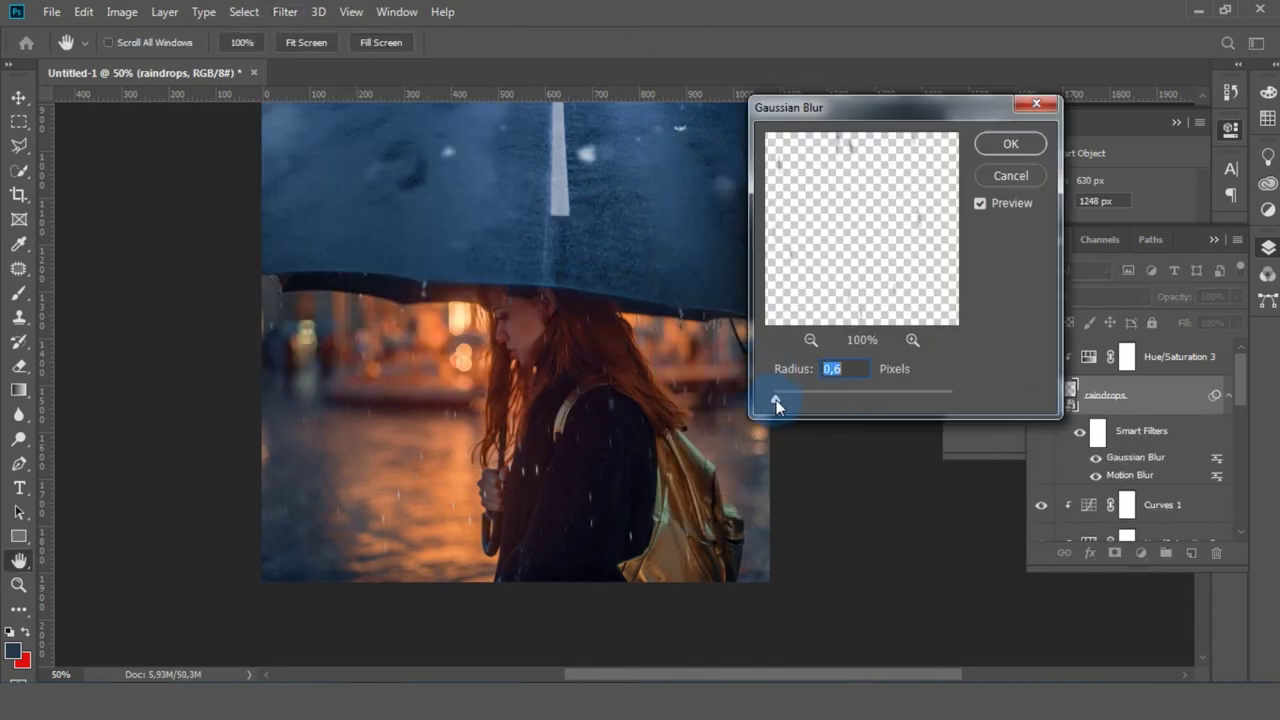
key("Return")
Add a layer mask to the raindrops and erase them off the woman
left_click(1115, 552)
key("e")
key("d")
left_click_drag(543, 518, 632, 376)
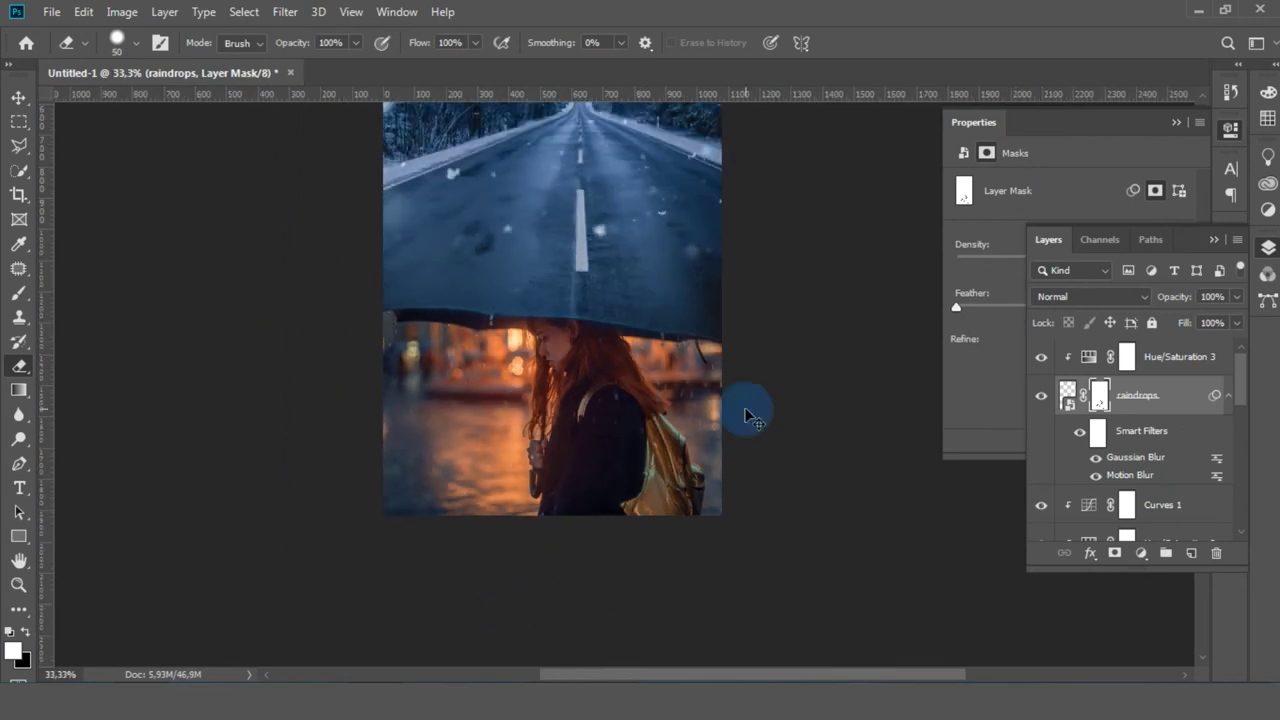
key("v")
key("e")
key("x")
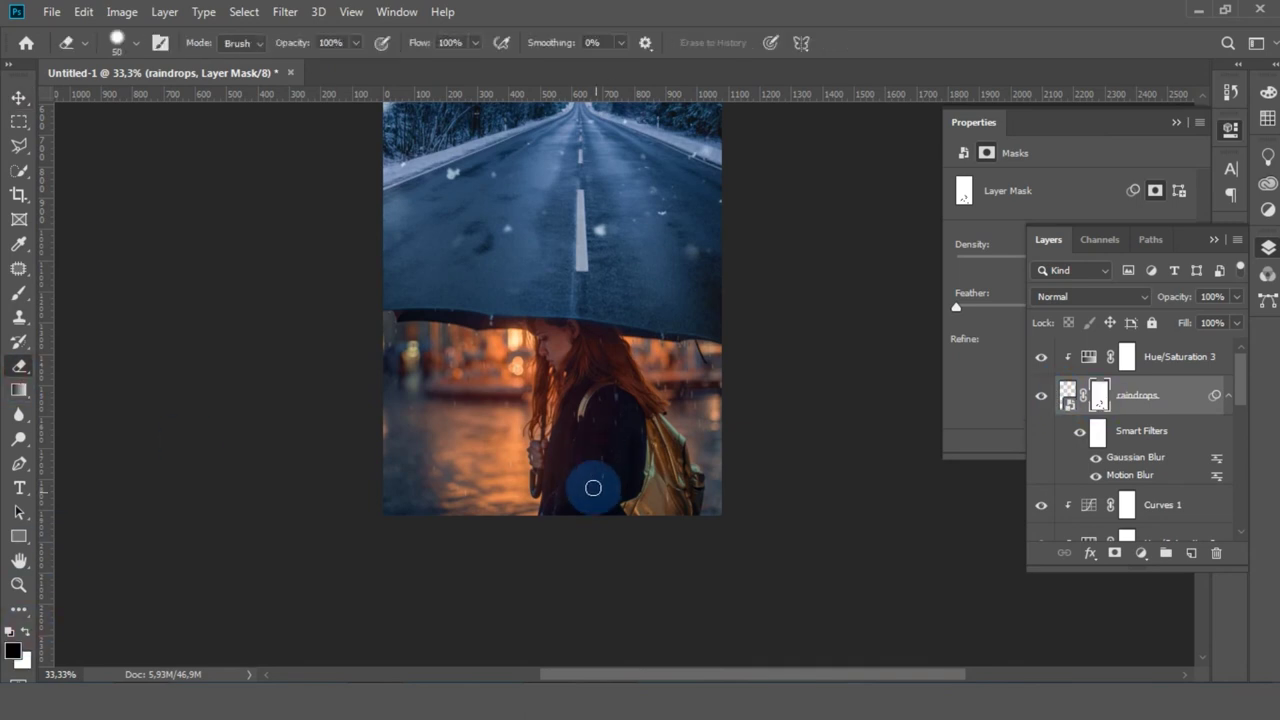
key("v")
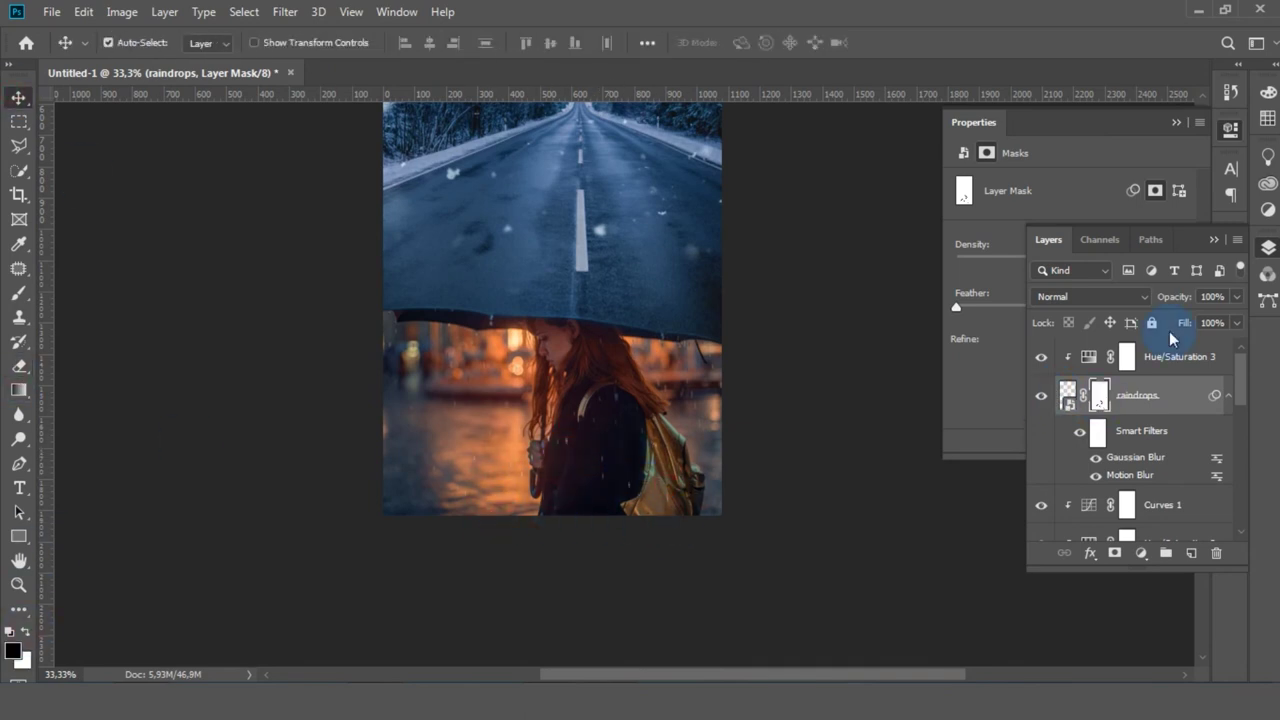
Add a Levels adjustment to the raindrops and stamp all visible layers into a merged layer
left_click(1141, 552)
left_click(1160, 296)
left_click(990, 338)
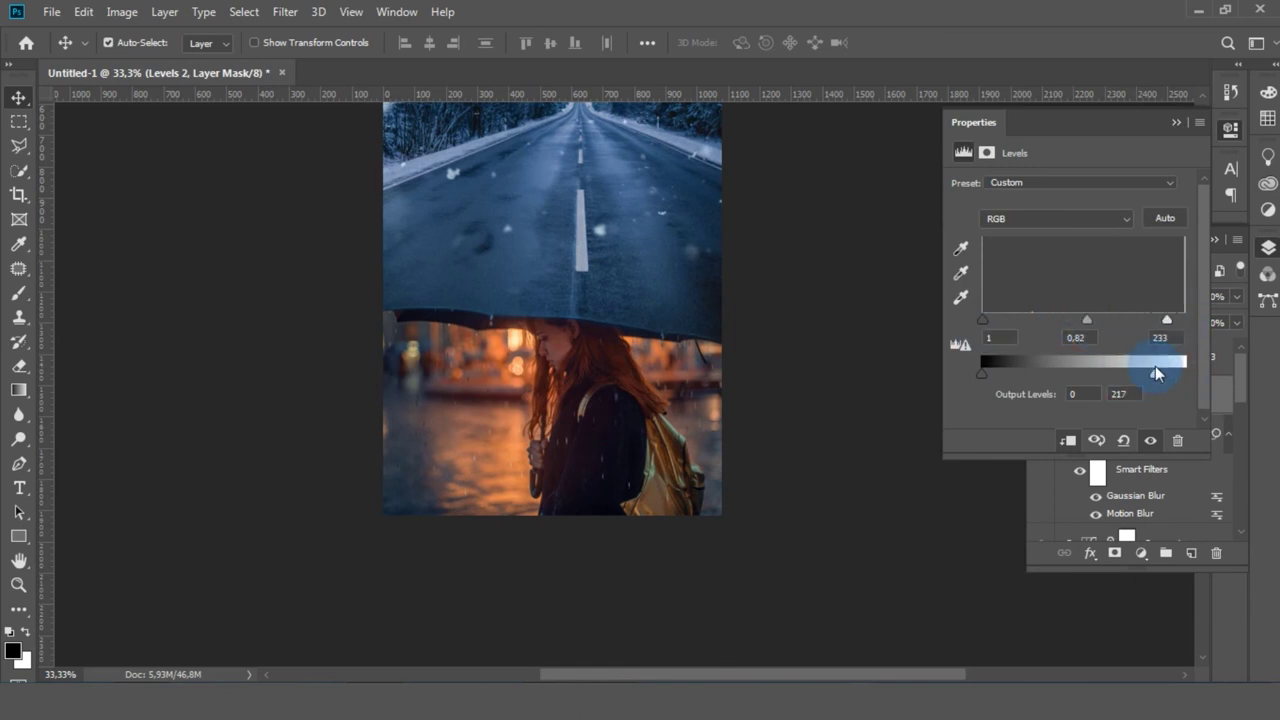
left_click(1222, 398)
key("ctrl+shift+alt+e")
Duplicate the merged layer, set it to Multiply, and hide it with a black mask
key("ctrl+j")
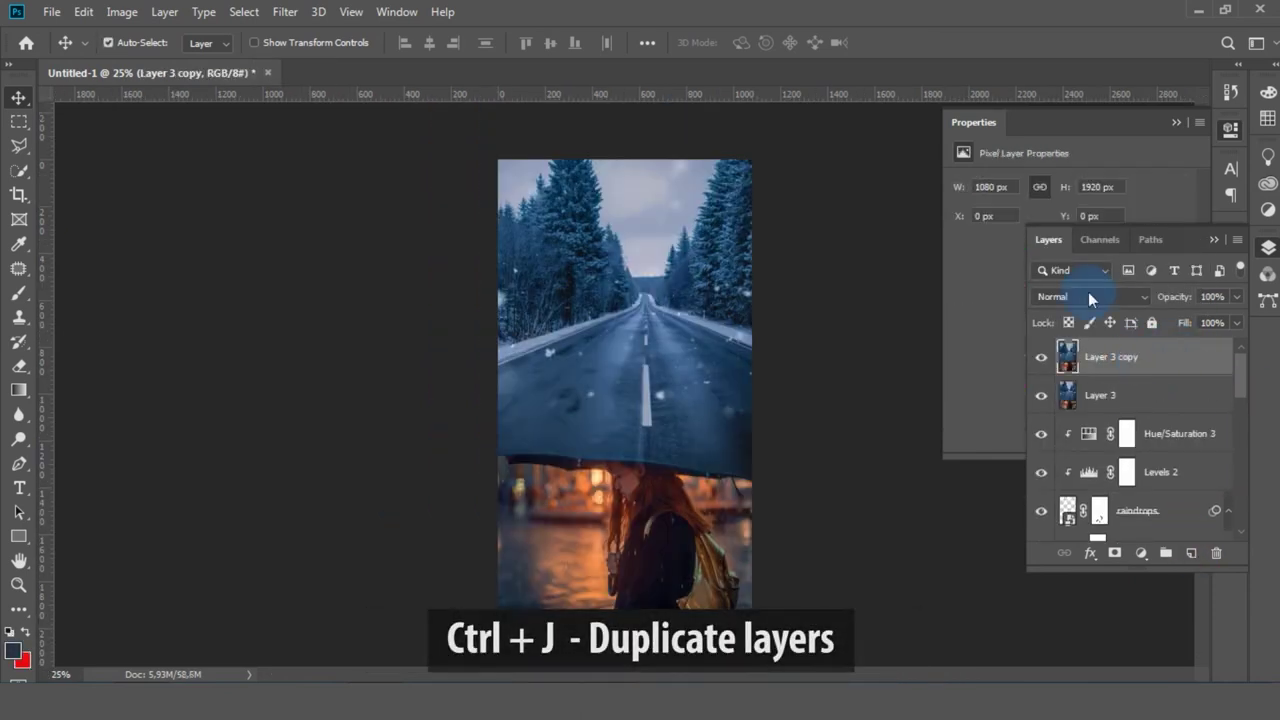
left_click(285, 11)
left_click(540, 290)
key("Return")
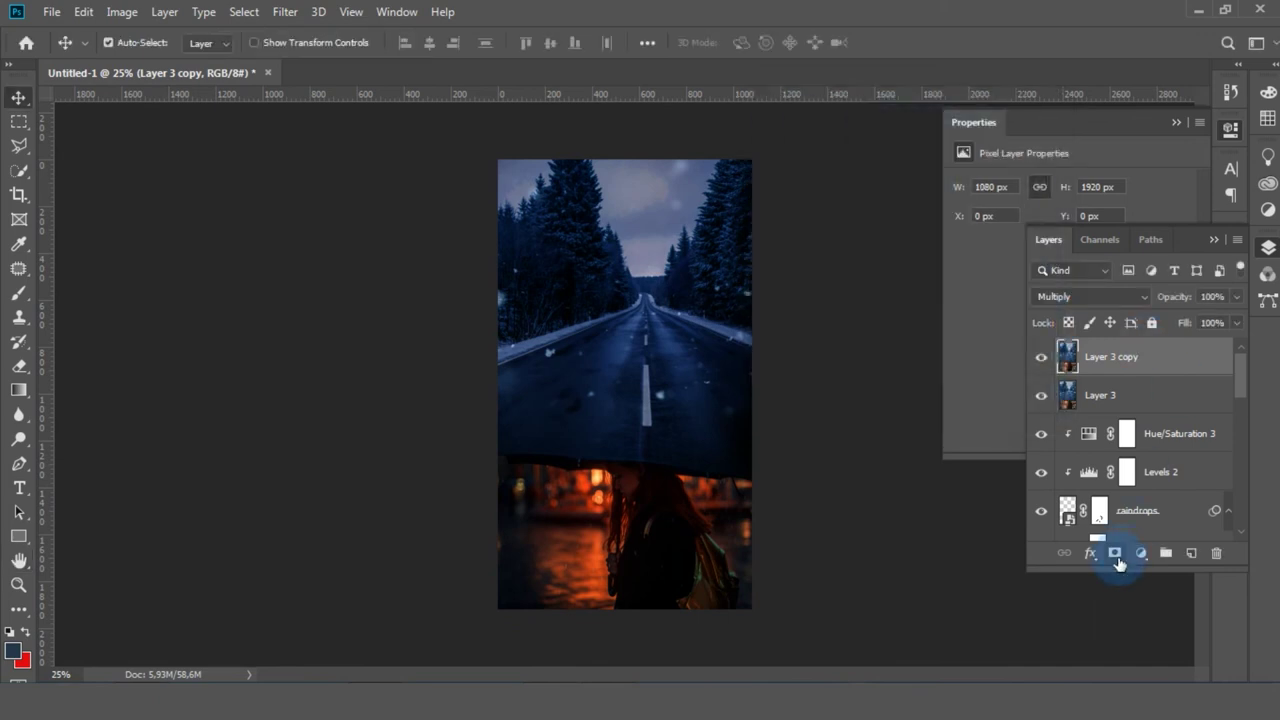
left_click(1115, 552, "alt")
Paint the mask with a soft brush to darken the trees and road
key("e")
right_click(80, 102)
left_click(607, 368)
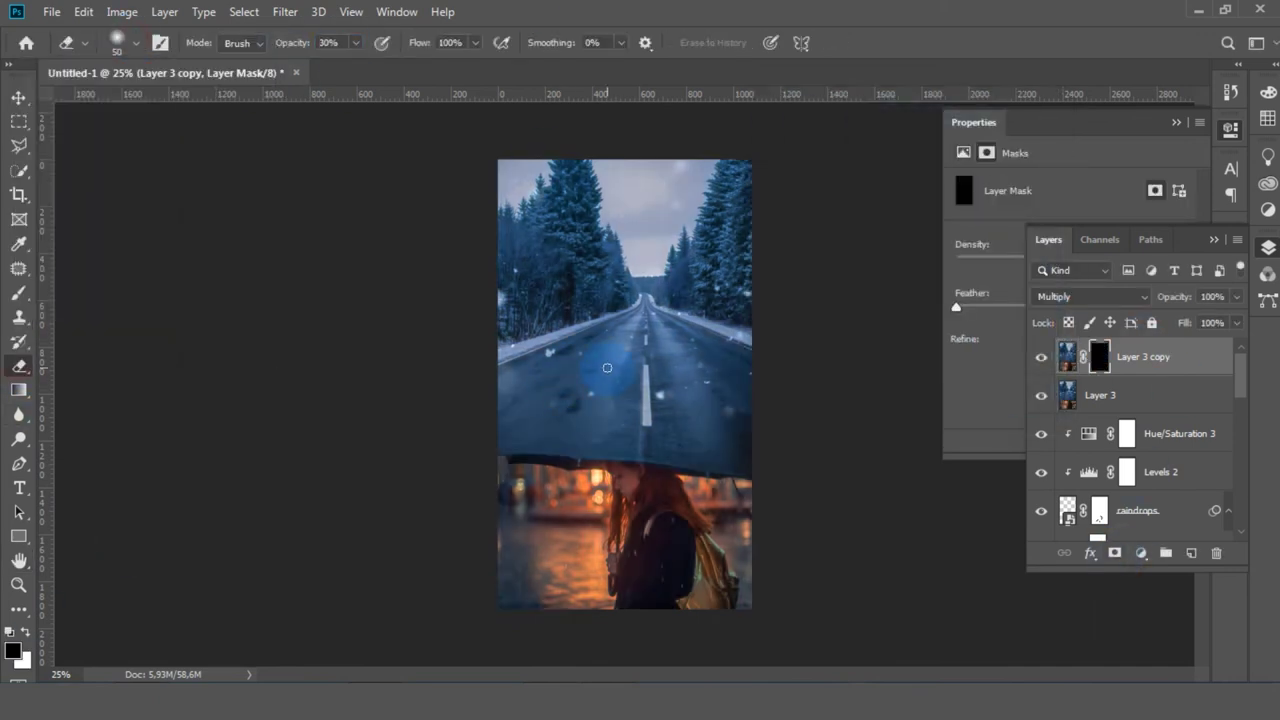
left_click_drag(638, 374, 683, 338)
mouse_move(557, 290)
left_mouse_down()
mouse_move(583, 366)
mouse_move(680, 296)
left_mouse_up()
key("bracketleft")
key("bracketleft")
key("bracketleft")
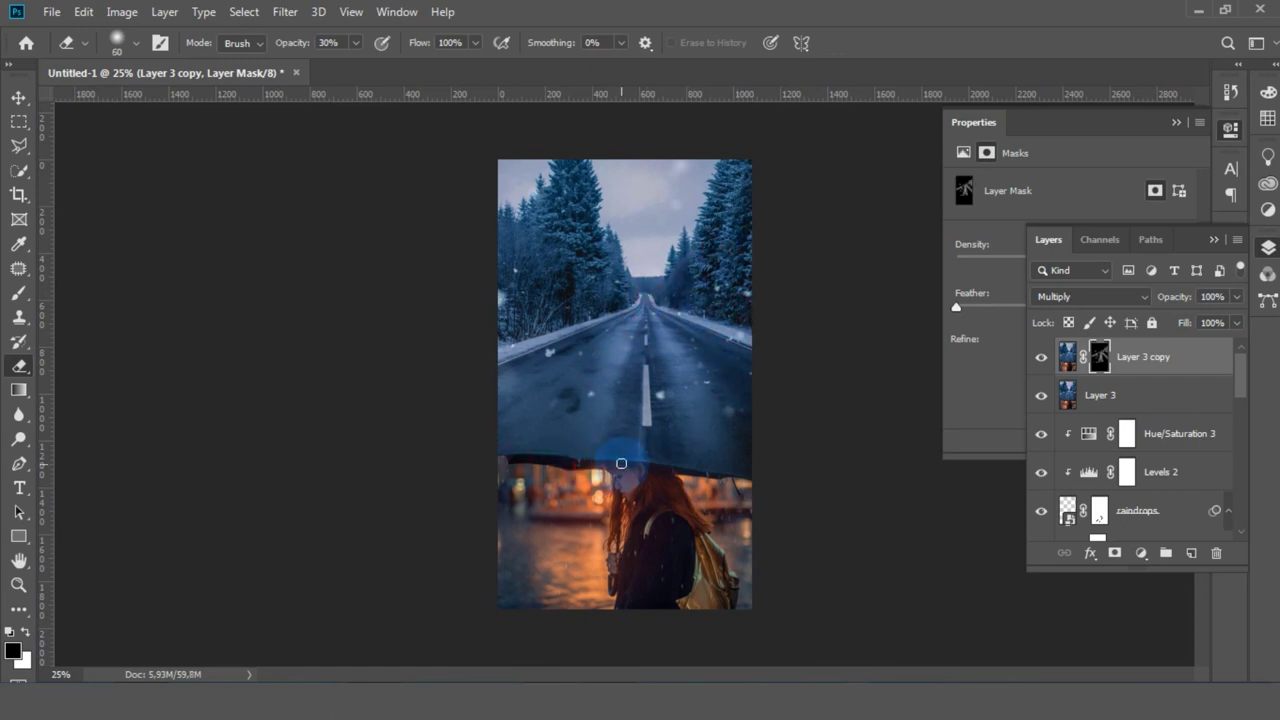
scroll(657, 518, "up", 2)
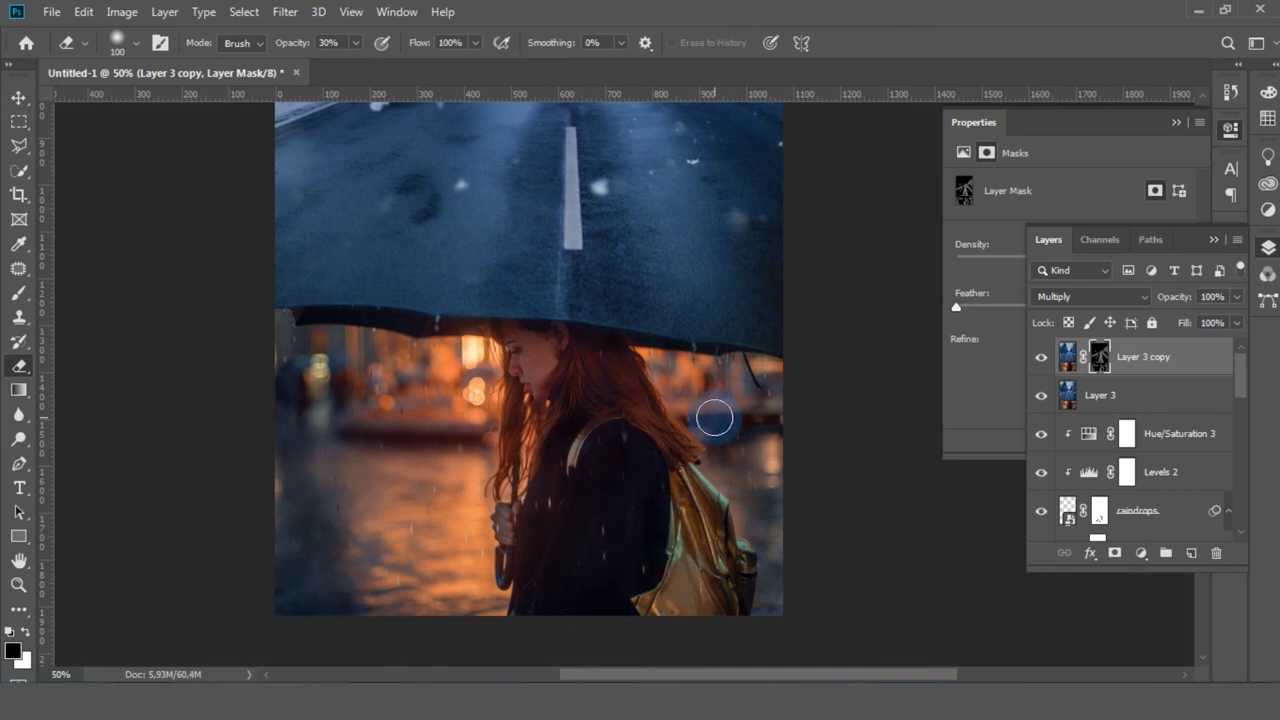
key("ctrl+minus")
key("ctrl+minus")
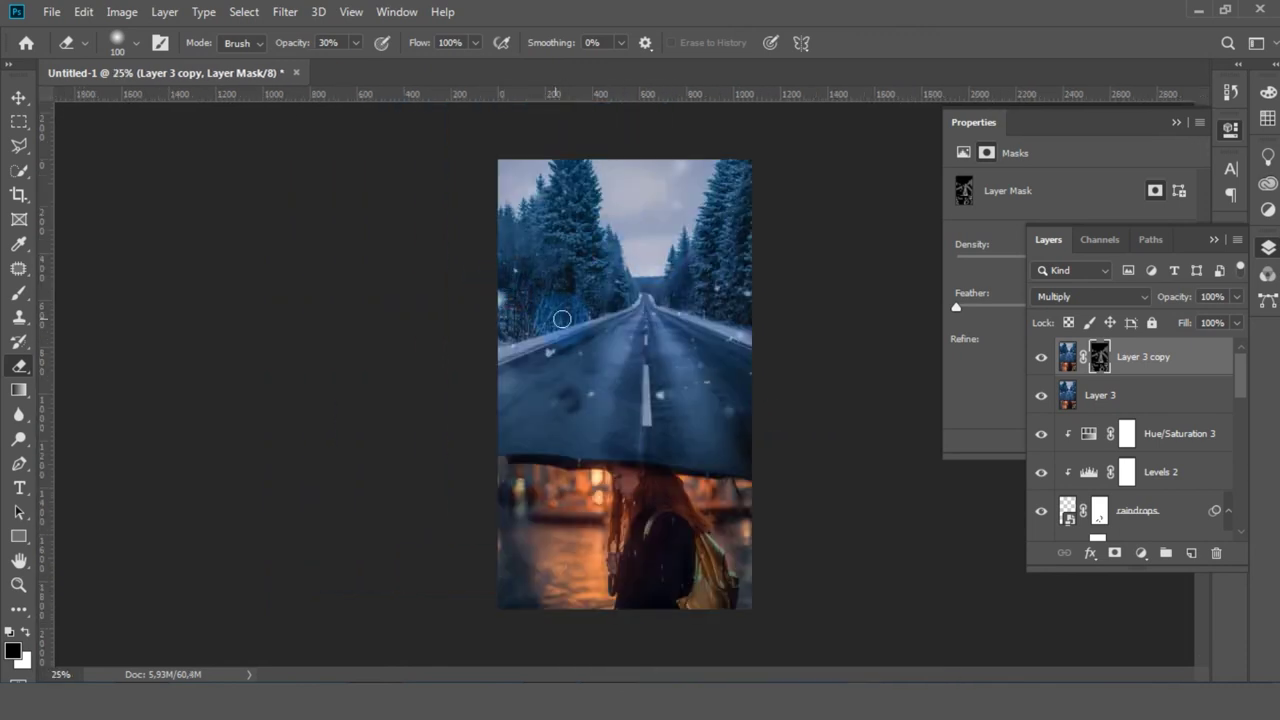
left_click(1067, 356)
left_click(1041, 357)
Stamp a merged Layer 4 and dodge midtones at 15% over the road and woman
key("ctrl+shift+alt+e")
left_click(18, 438)
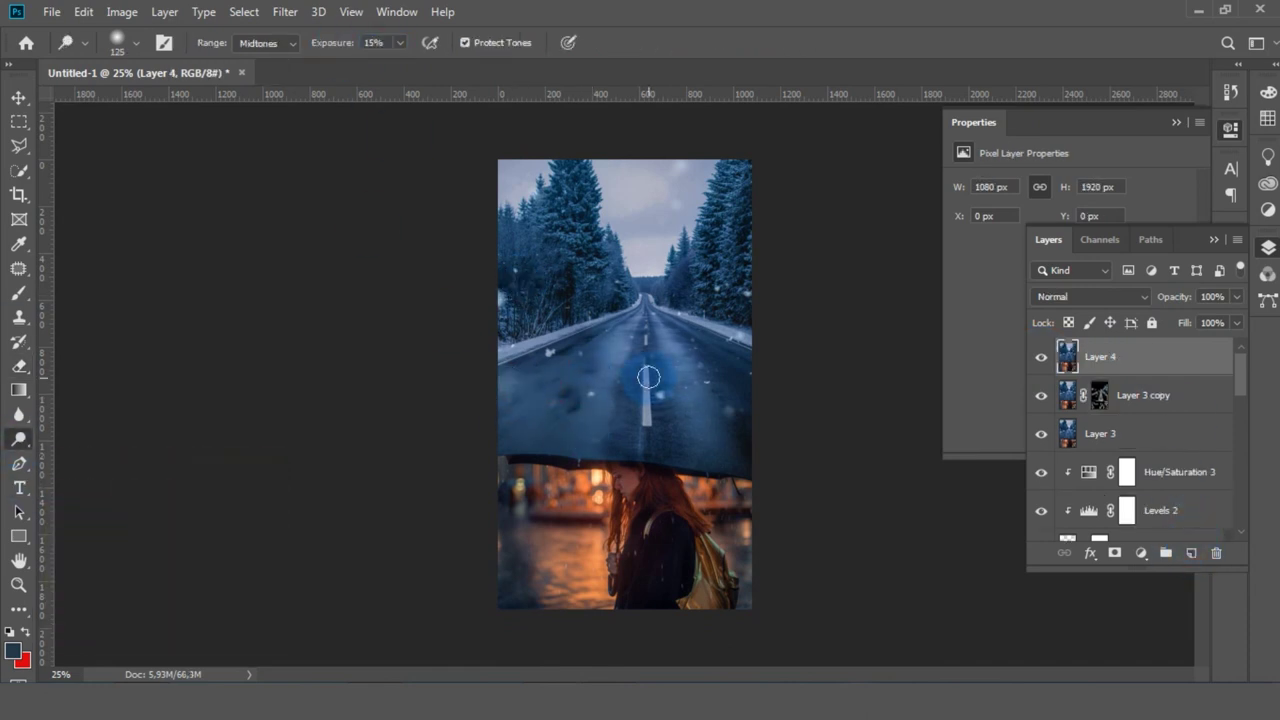
key("bracketleft")
key("bracketleft")
key("bracketleft")
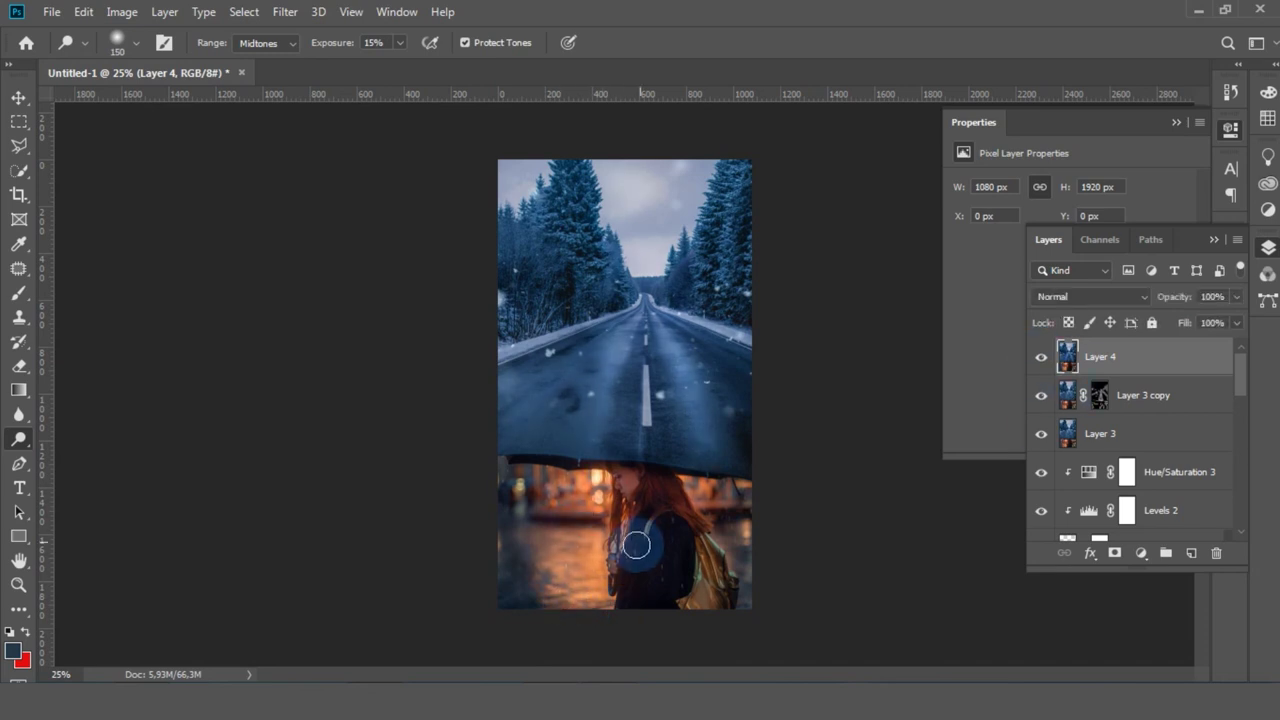
key("v")
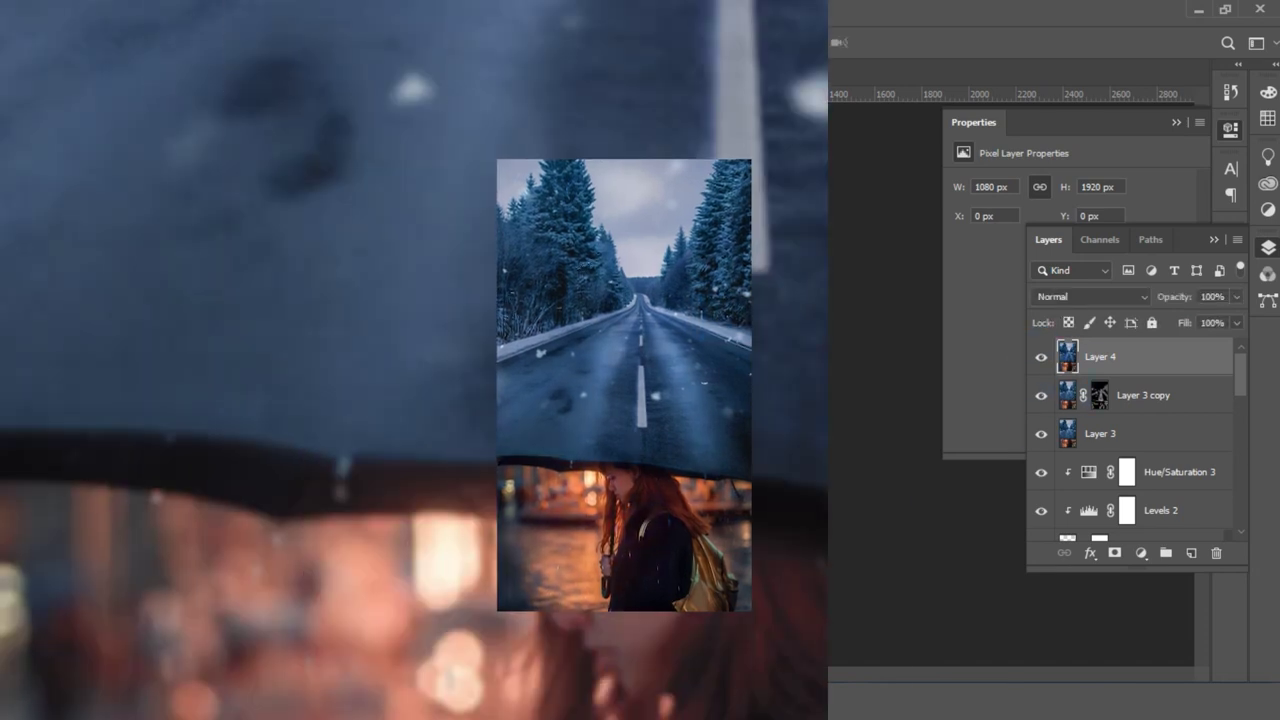